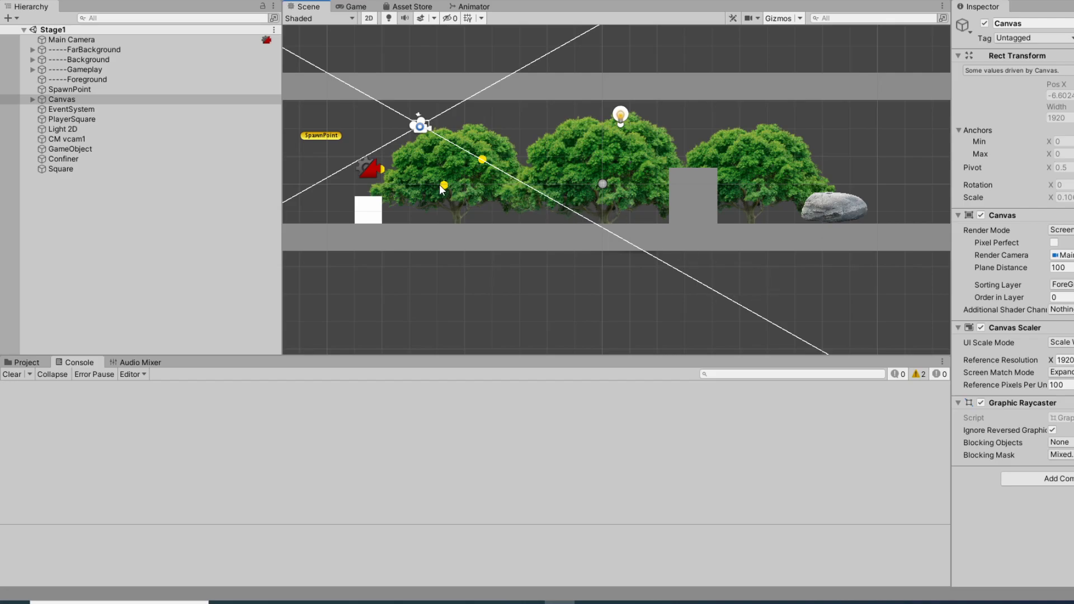
Zoom out in the Scene view and select the CoinsText object reading 'New Text'
{"action": "scroll", "coordinate": [524, 163], "scroll_direction": "down", "scroll_amount": 3}
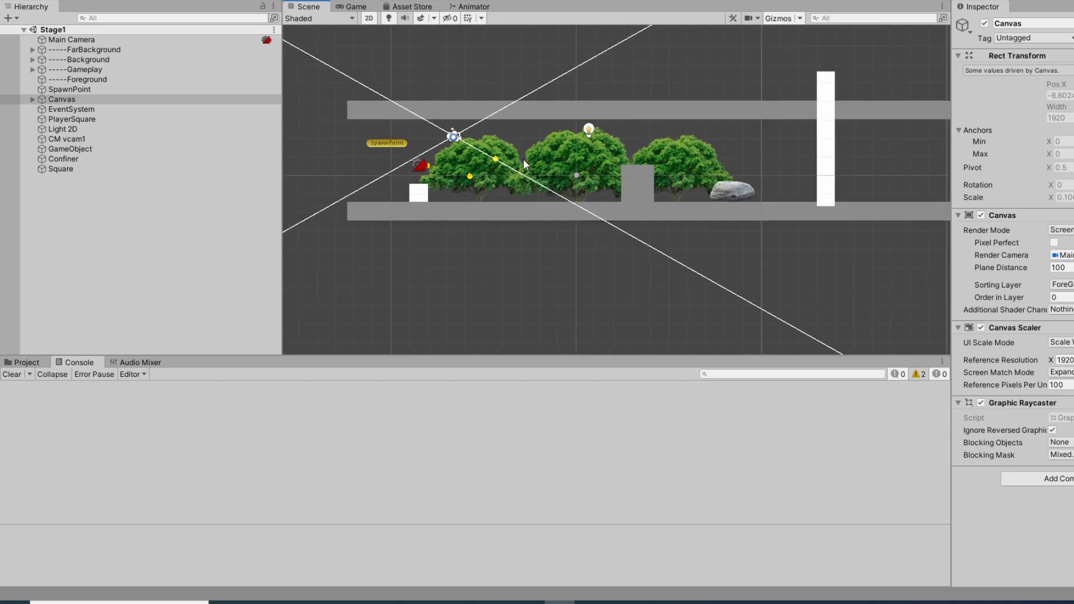
{"action": "scroll", "coordinate": [524, 161], "scroll_direction": "down", "scroll_amount": 2}
{"action": "scroll", "coordinate": [524, 161], "scroll_direction": "down", "scroll_amount": 2}
{"action": "scroll", "coordinate": [524, 161], "scroll_direction": "down", "scroll_amount": 2}
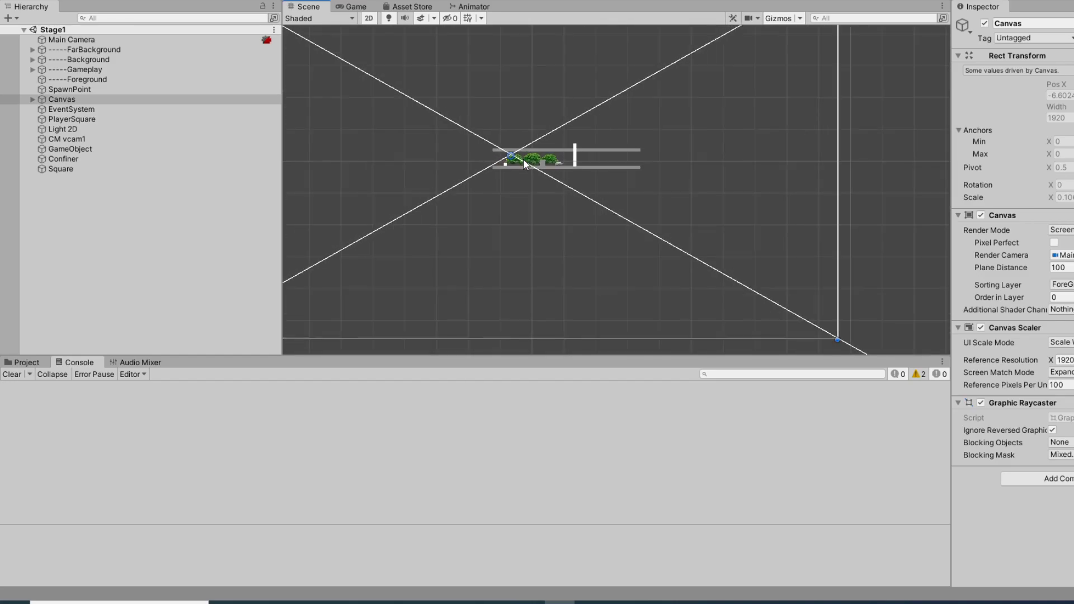
{"action": "scroll", "coordinate": [499, 153], "scroll_direction": "down", "scroll_amount": 2}
{"action": "scroll", "coordinate": [499, 154], "scroll_direction": "up", "scroll_amount": 2}
{"action": "scroll", "coordinate": [504, 146], "scroll_direction": "up", "scroll_amount": 2}
{"action": "scroll", "coordinate": [506, 137], "scroll_direction": "up", "scroll_amount": 2}
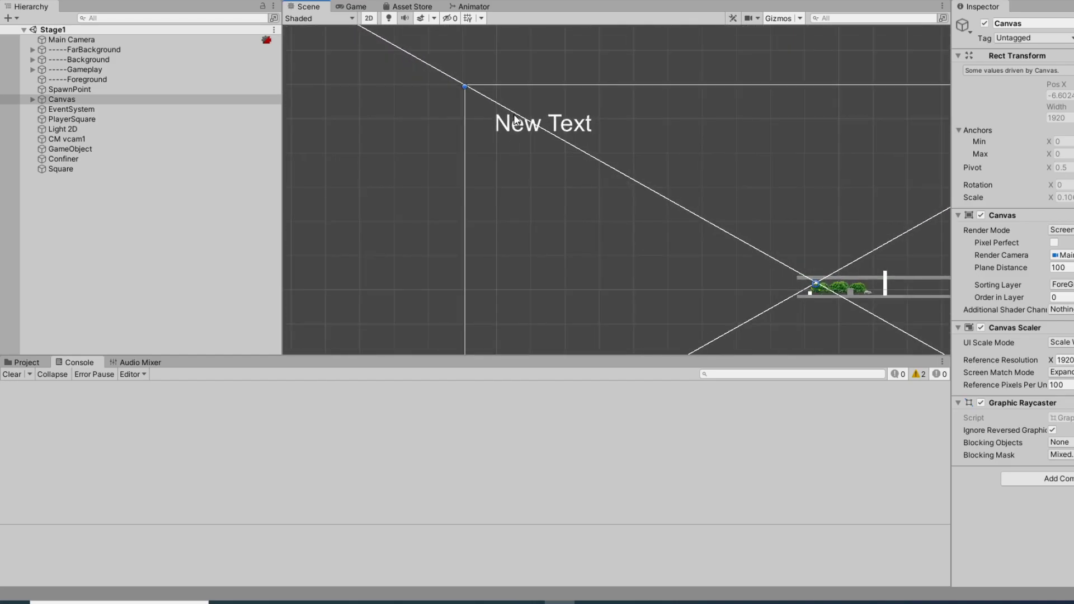
{"action": "scroll", "coordinate": [510, 130], "scroll_direction": "up", "scroll_amount": 2}
{"action": "left_click", "coordinate": [511, 128]}
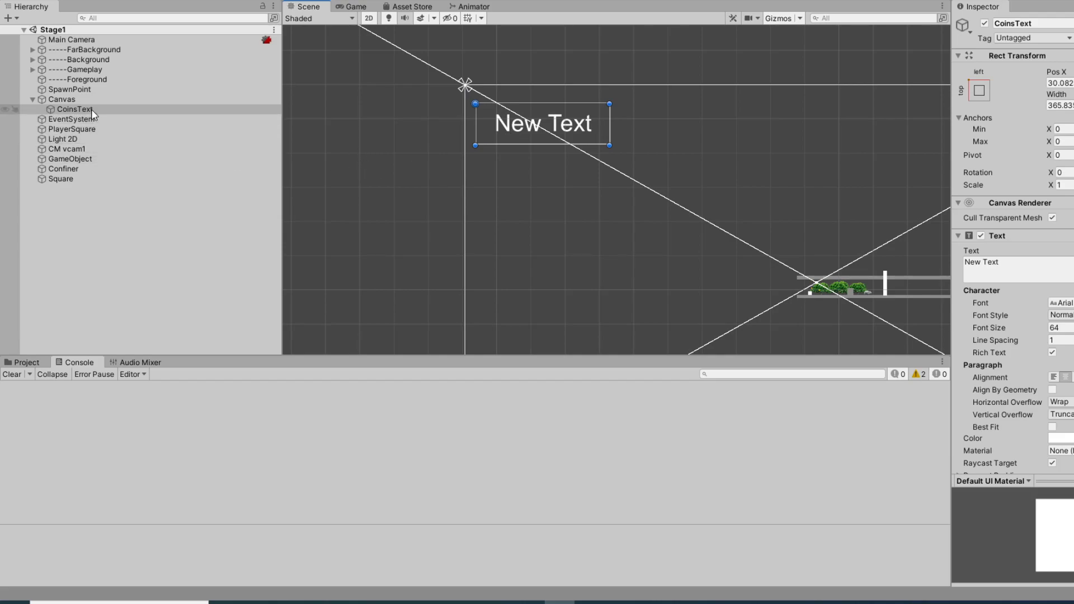
Recentre and zoom the Scene view back onto the trees and platform
{"action": "scroll", "coordinate": [600, 214], "scroll_direction": "down", "scroll_amount": 3}
{"action": "middle_click_drag", "start_coordinate": [679, 264], "coordinate": [629, 216]}
{"action": "scroll", "coordinate": [621, 202], "scroll_direction": "up", "scroll_amount": 2}
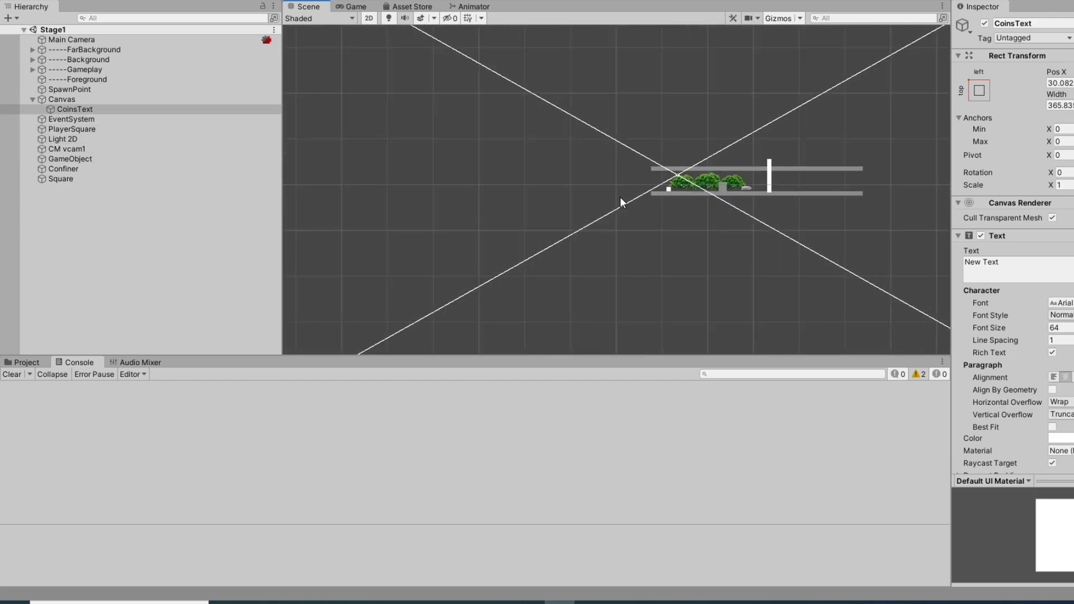
{"action": "scroll", "coordinate": [621, 201], "scroll_direction": "up", "scroll_amount": 3}
{"action": "scroll", "coordinate": [618, 196], "scroll_direction": "up", "scroll_amount": 2}
{"action": "scroll", "coordinate": [619, 196], "scroll_direction": "up", "scroll_amount": 1}
{"action": "middle_click_drag", "start_coordinate": [873, 189], "coordinate": [689, 213]}
{"action": "scroll", "coordinate": [690, 213], "scroll_direction": "up", "scroll_amount": 1}
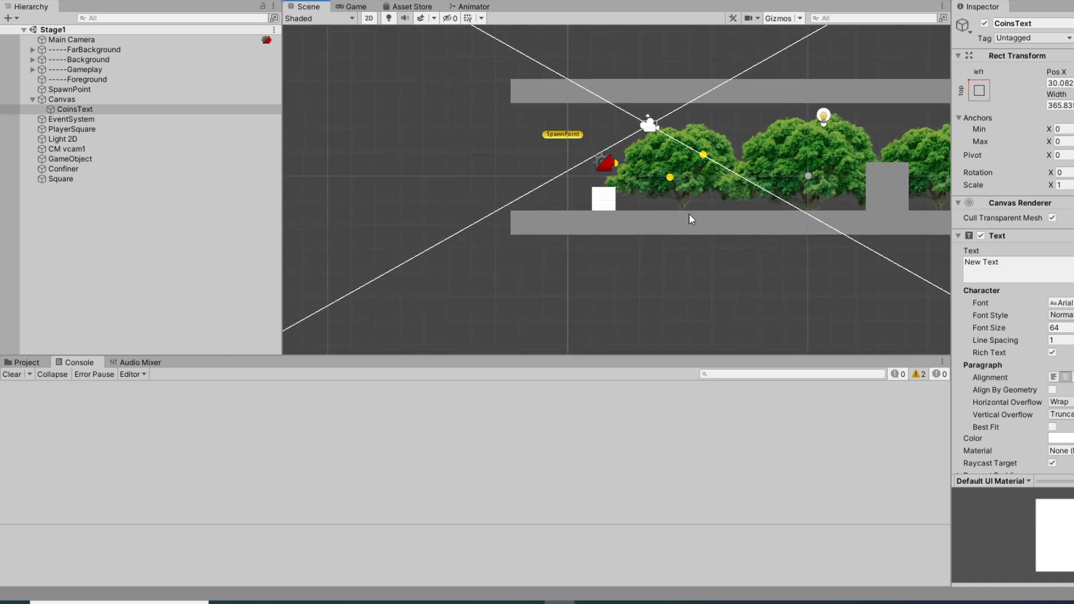
{"action": "scroll", "coordinate": [663, 206], "scroll_direction": "up", "scroll_amount": 1}
{"action": "scroll", "coordinate": [664, 211], "scroll_direction": "up", "scroll_amount": 2}
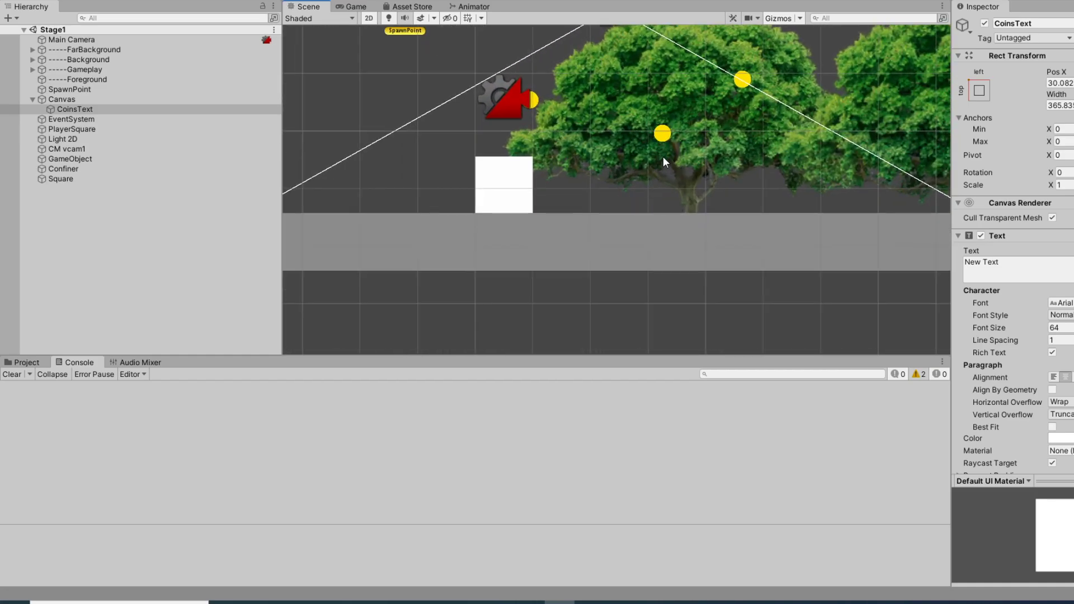
{"action": "left_click", "coordinate": [665, 136]}
{"action": "left_click", "coordinate": [666, 135]}
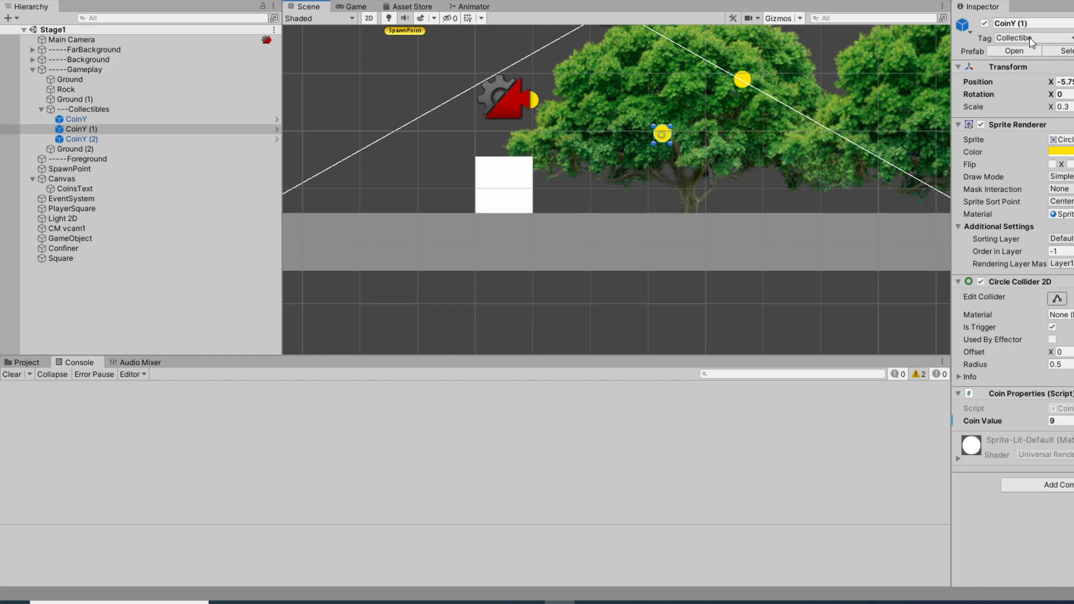
{"action": "double_click", "coordinate": [1071, 410]}
{"action": "scroll", "coordinate": [744, 197], "scroll_direction": "down", "scroll_amount": 2}
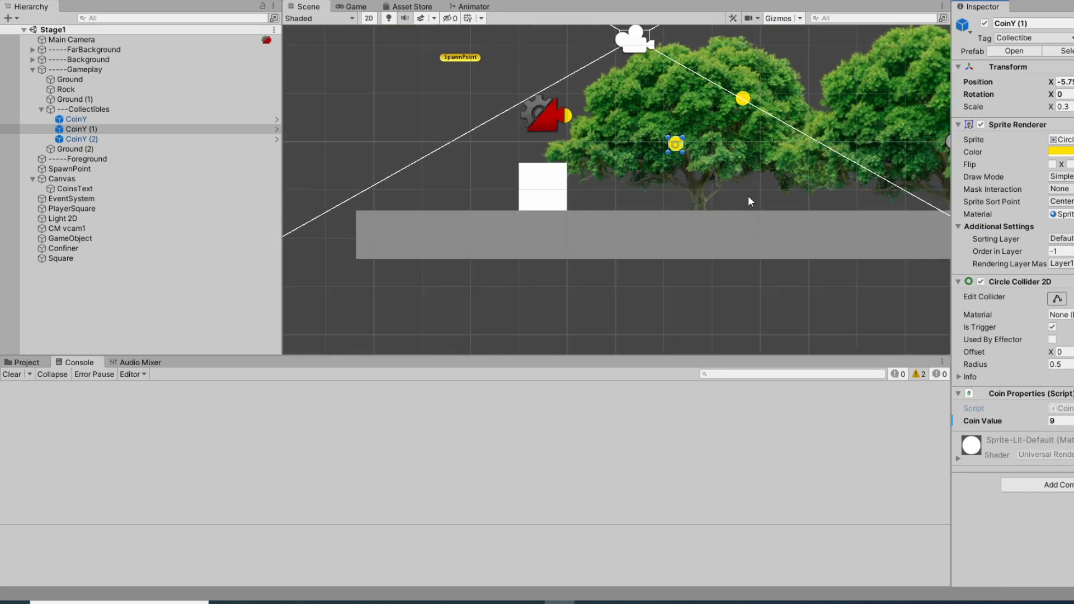
{"action": "middle_click_drag", "start_coordinate": [748, 196], "coordinate": [663, 257]}
{"action": "scroll", "coordinate": [663, 253], "scroll_direction": "up", "scroll_amount": 3}
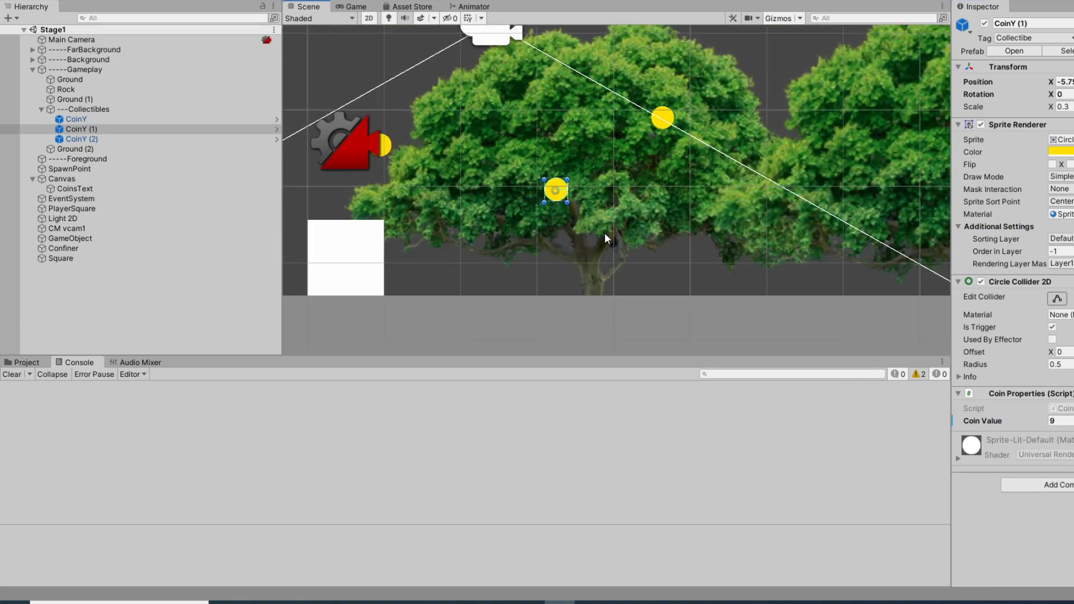
{"action": "middle_click_drag", "start_coordinate": [604, 233], "coordinate": [650, 235]}
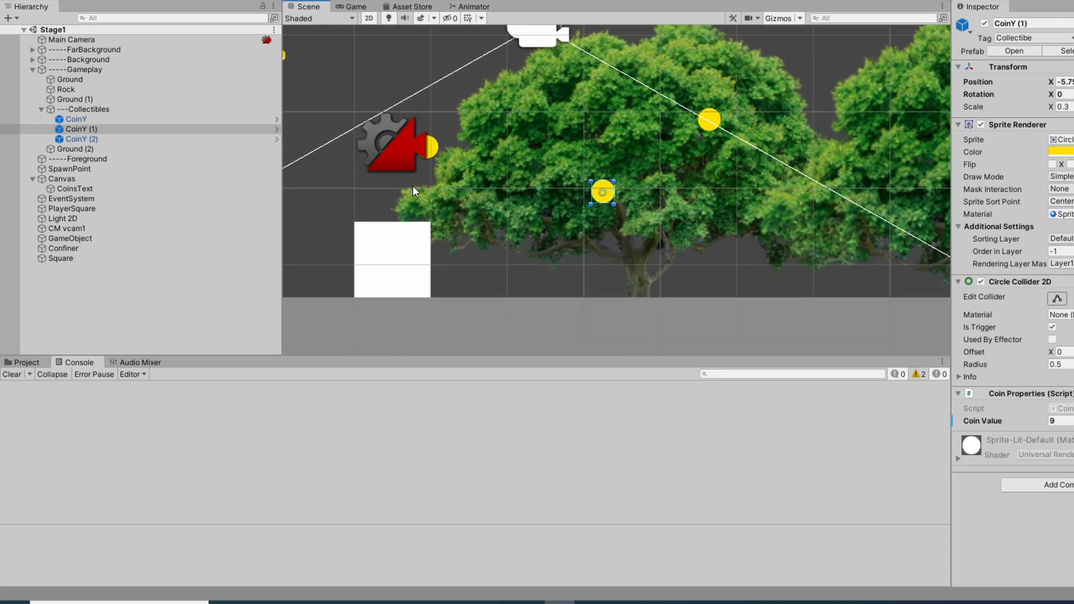
{"action": "scroll", "coordinate": [421, 236], "scroll_direction": "down", "scroll_amount": 2}
{"action": "left_click", "coordinate": [410, 249]}
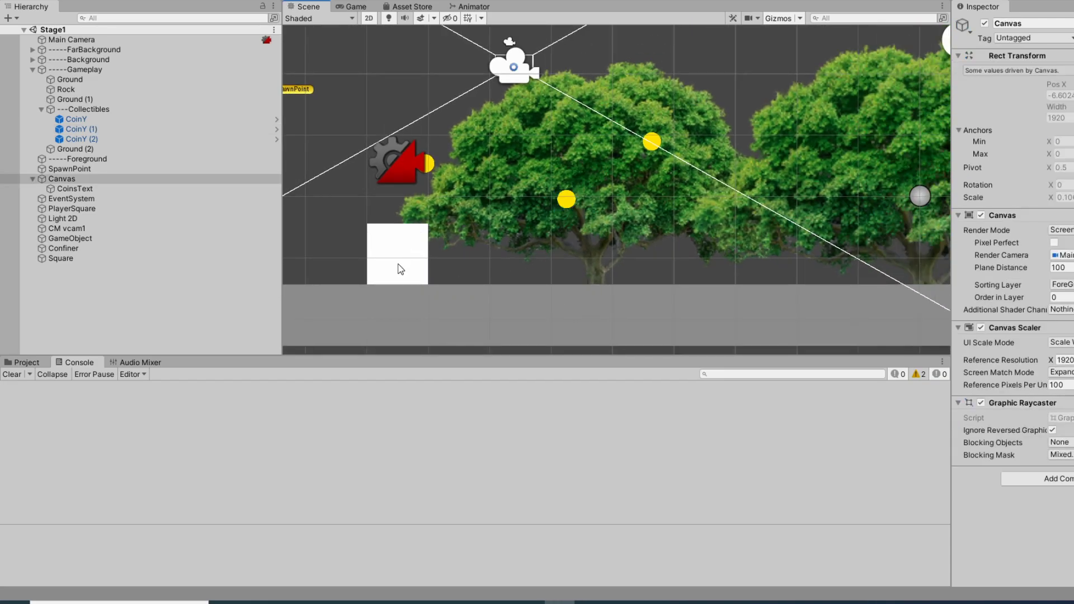
Select the white PlayerSquare and open its NewPlayerController script in the code editor
{"action": "left_click", "coordinate": [402, 267]}
{"action": "left_click", "coordinate": [591, 603]}
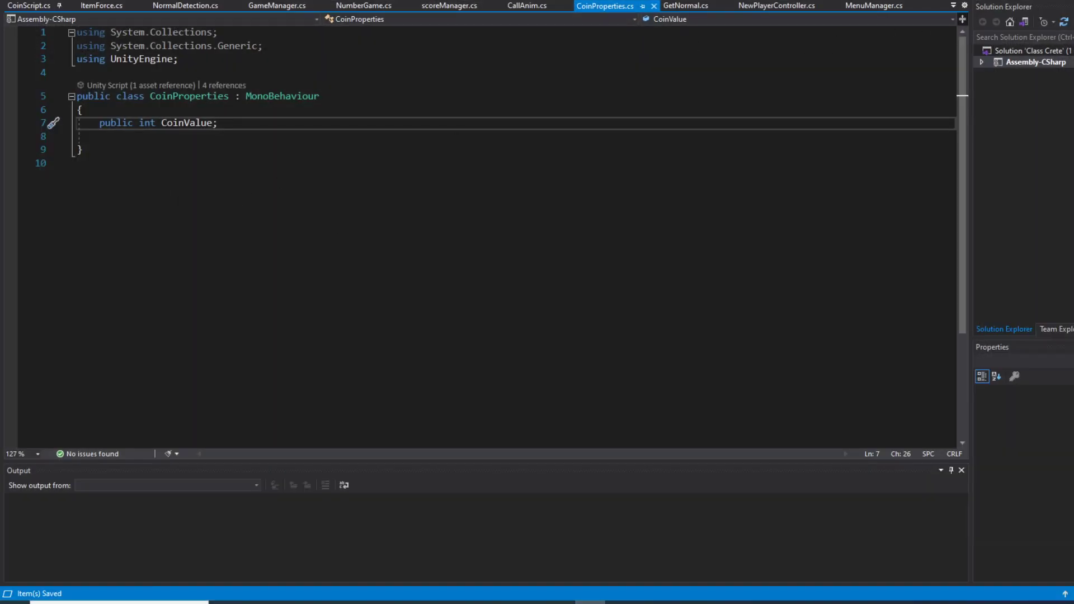
{"action": "key", "text": "alt+Tab"}
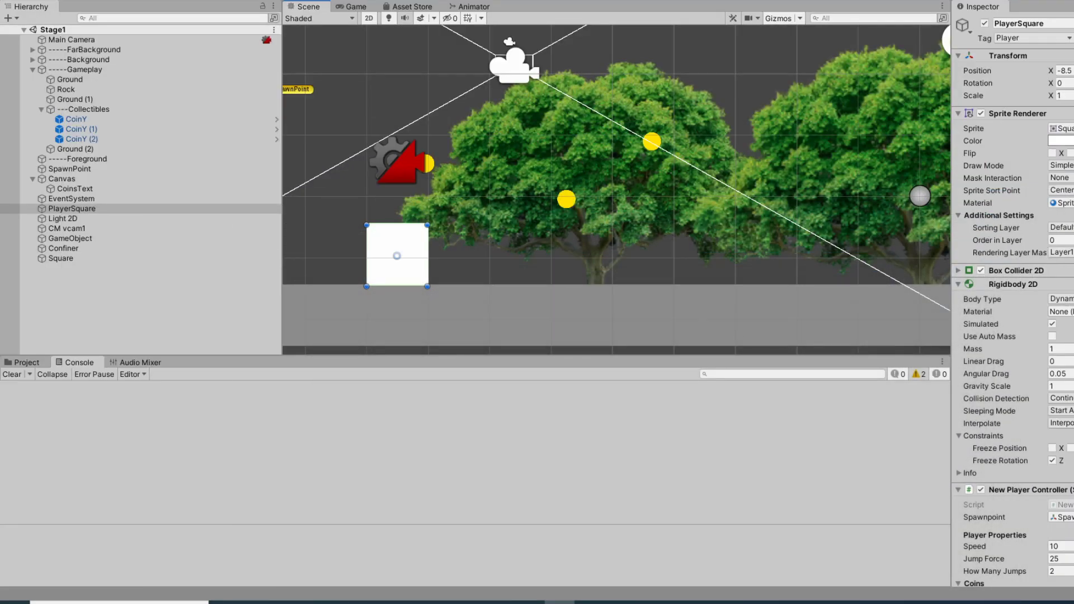
{"action": "scroll", "coordinate": [1012, 303], "scroll_direction": "down", "scroll_amount": 5}
In NewPlayerController.cs, highlight the 'using UnityEngine.UI' line and the coinsText field declaration
{"action": "key", "text": "alt+Tab"}
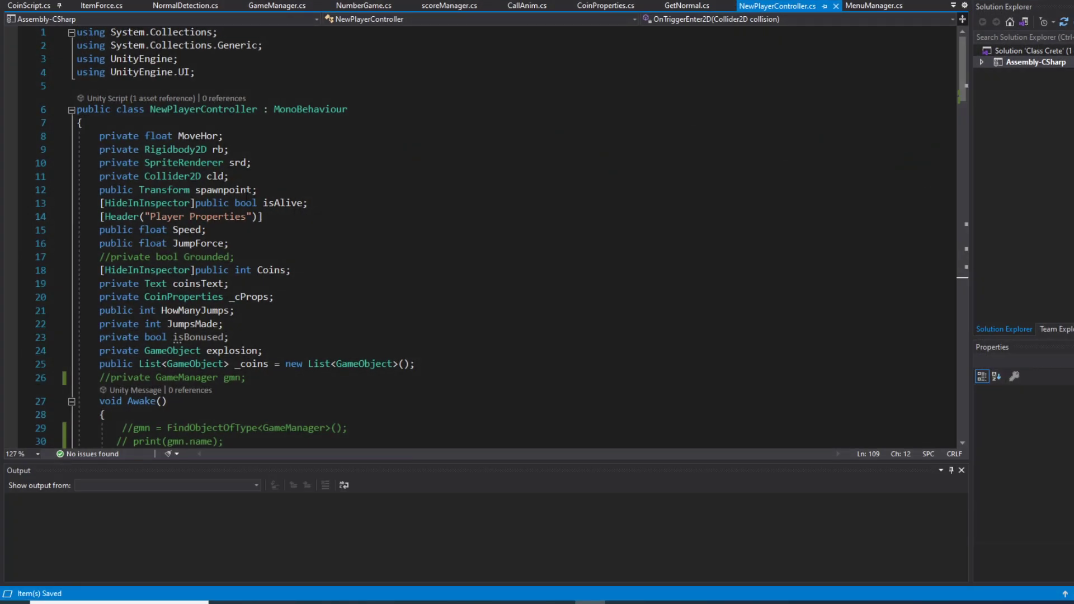
{"action": "left_click_drag", "start_coordinate": [77, 71], "coordinate": [228, 71]}
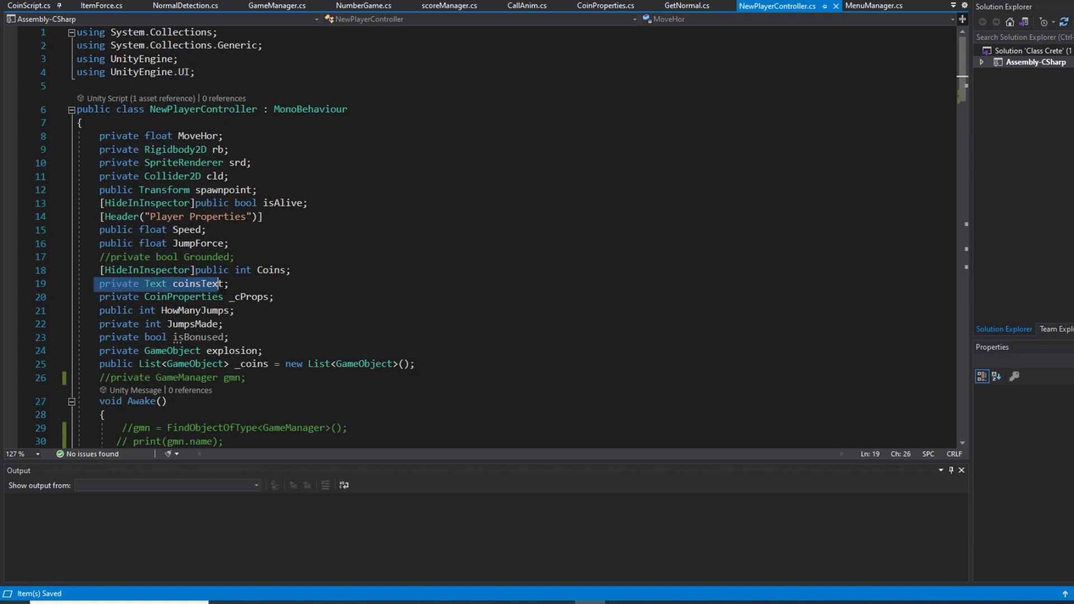
{"action": "left_click_drag", "start_coordinate": [94, 285], "coordinate": [229, 283]}
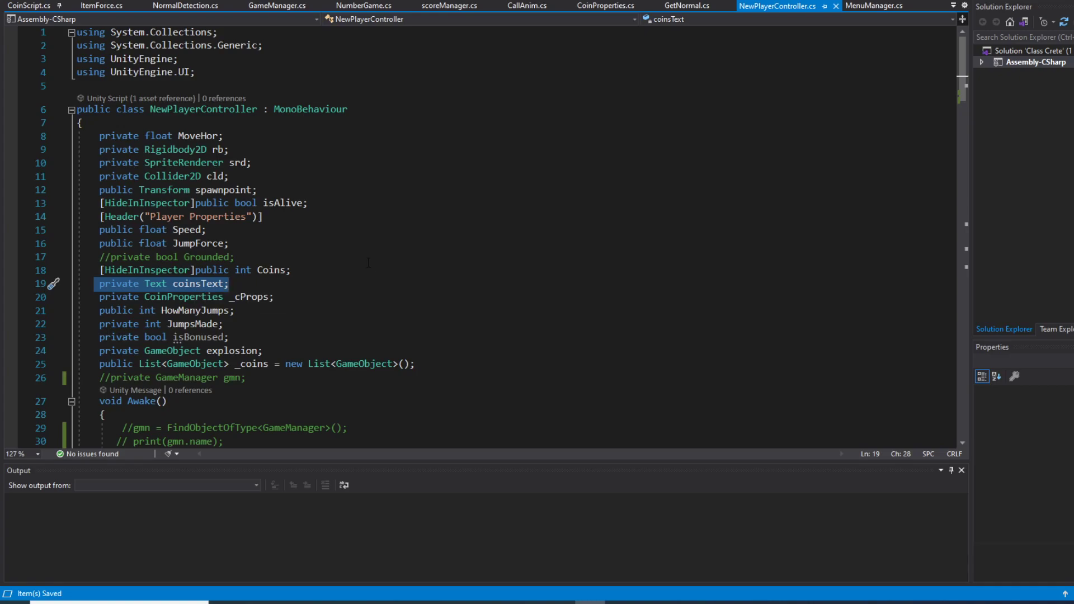
Scroll down through the script to the OnTriggerEnter2D method
{"action": "scroll", "coordinate": [322, 174], "scroll_direction": "down", "scroll_amount": 7}
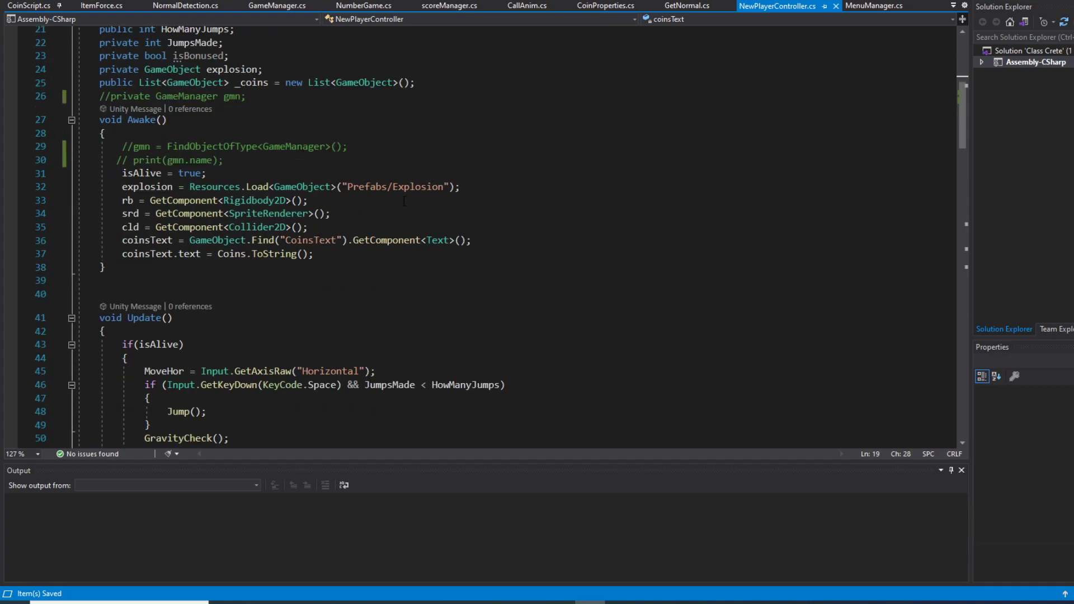
{"action": "scroll", "coordinate": [451, 233], "scroll_direction": "down", "scroll_amount": 2}
{"action": "scroll", "coordinate": [341, 171], "scroll_direction": "down", "scroll_amount": 3}
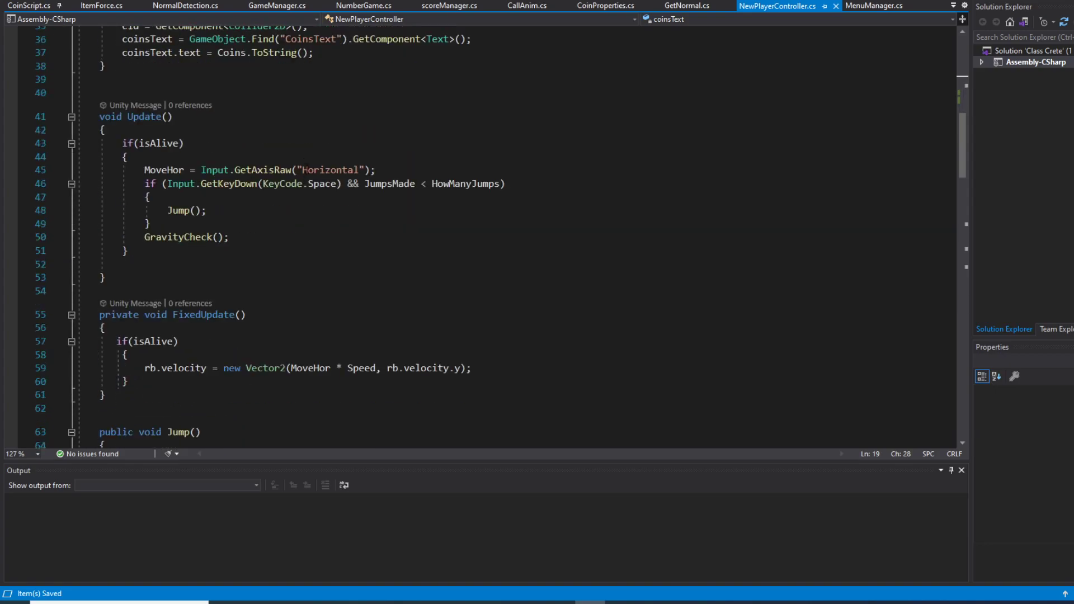
{"action": "scroll", "coordinate": [330, 168], "scroll_direction": "down", "scroll_amount": 3}
{"action": "scroll", "coordinate": [314, 165], "scroll_direction": "down", "scroll_amount": 2}
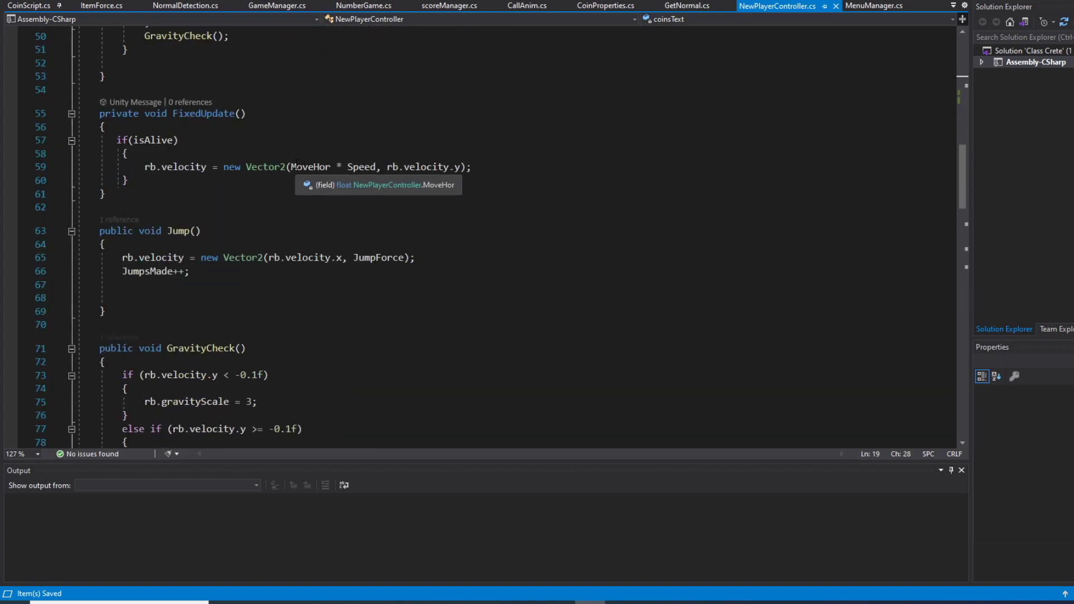
{"action": "scroll", "coordinate": [330, 232], "scroll_direction": "down", "scroll_amount": 3}
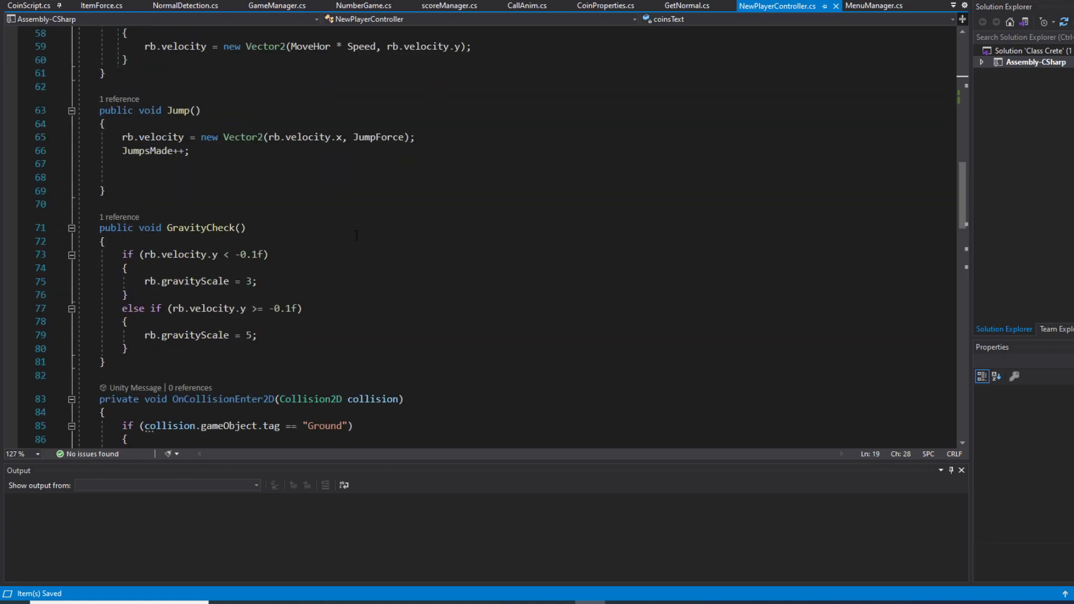
{"action": "scroll", "coordinate": [338, 233], "scroll_direction": "down", "scroll_amount": 4}
{"action": "scroll", "coordinate": [346, 234], "scroll_direction": "down", "scroll_amount": 2}
{"action": "scroll", "coordinate": [357, 236], "scroll_direction": "down", "scroll_amount": 3}
Highlight the OnTriggerEnter2D header, Collectibe tag check and _cProps, then scroll back to its declaration
{"action": "scroll", "coordinate": [357, 235], "scroll_direction": "down", "scroll_amount": 3}
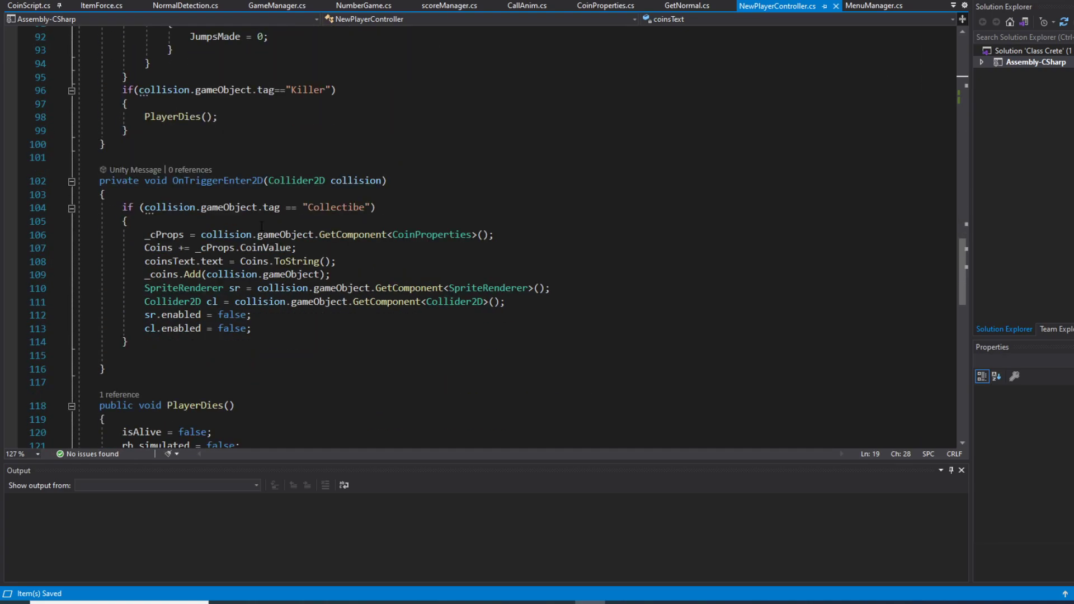
{"action": "left_click_drag", "start_coordinate": [99, 181], "coordinate": [409, 189]}
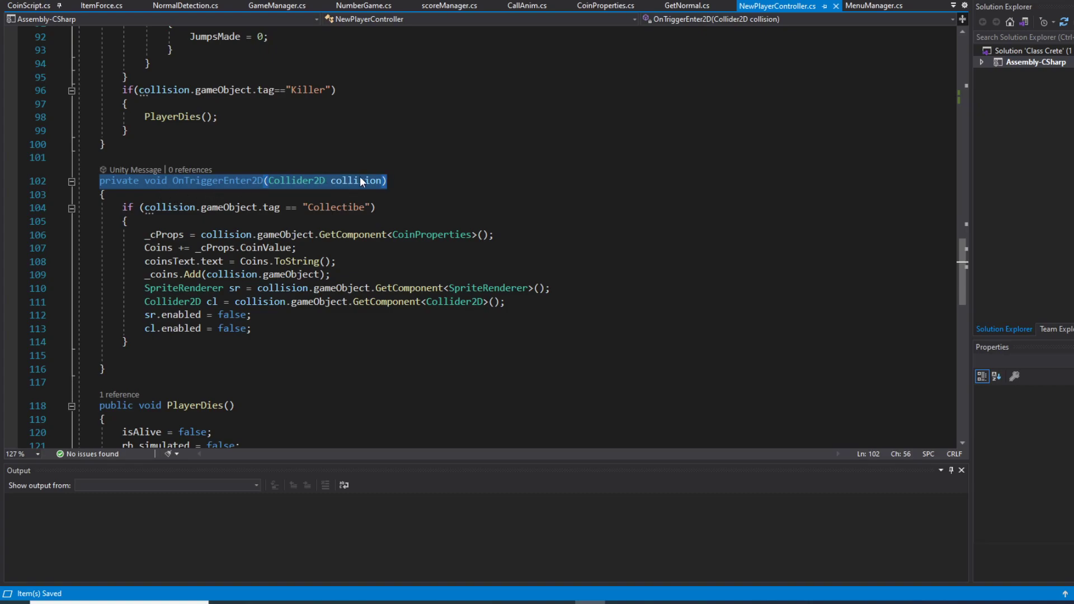
{"action": "left_click_drag", "start_coordinate": [122, 207], "coordinate": [376, 209]}
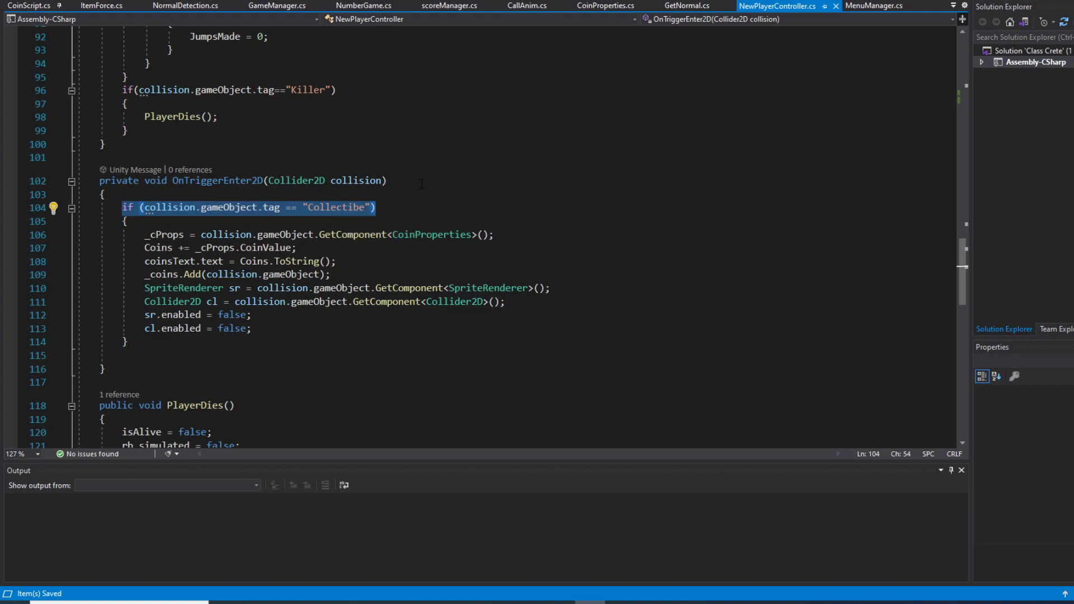
{"action": "double_click", "coordinate": [166, 235]}
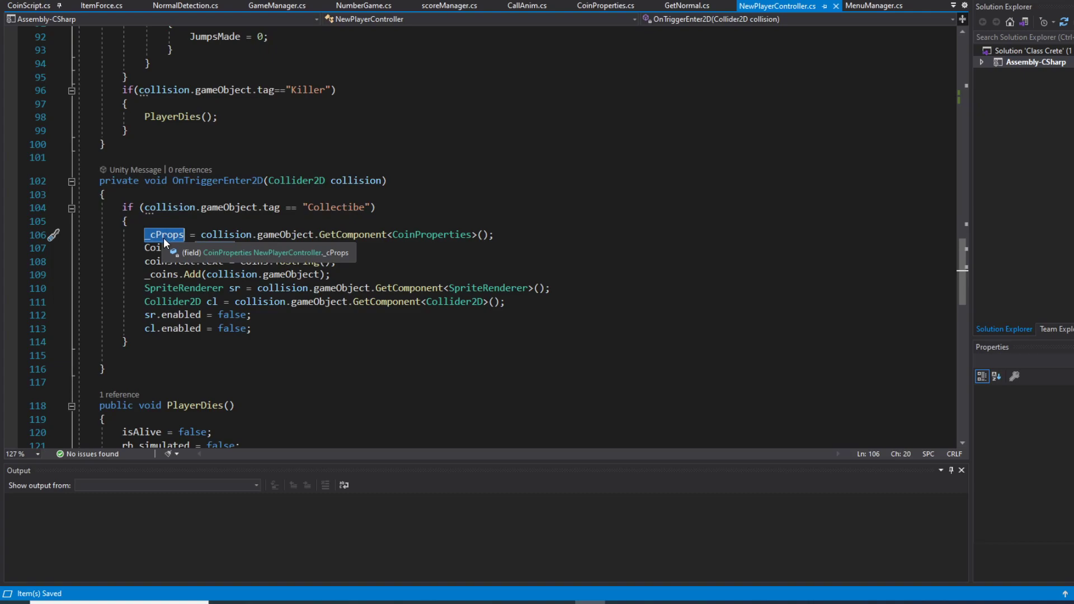
{"action": "scroll", "coordinate": [347, 194], "scroll_direction": "up", "scroll_amount": 20}
{"action": "scroll", "coordinate": [352, 195], "scroll_direction": "up", "scroll_amount": 5}
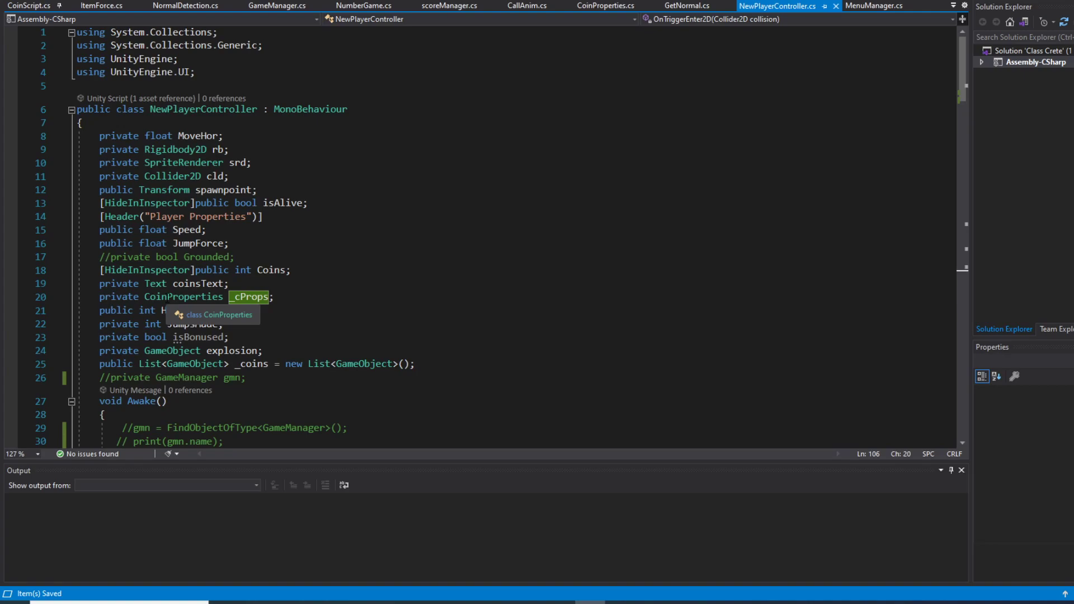
{"action": "left_click", "coordinate": [589, 8]}
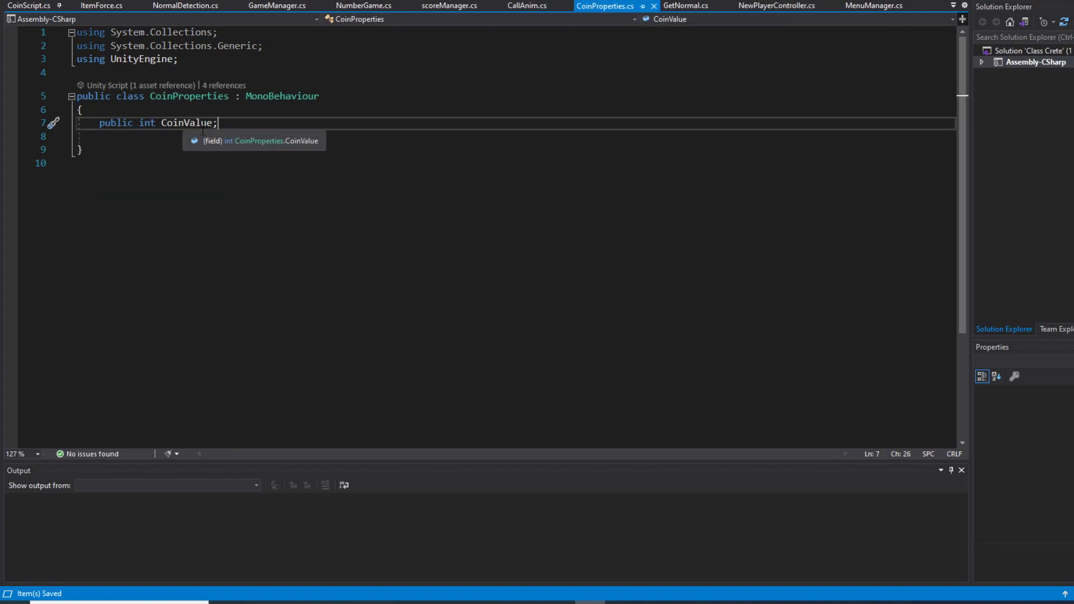
{"action": "left_click", "coordinate": [776, 6]}
{"action": "scroll", "coordinate": [297, 253], "scroll_direction": "down", "scroll_amount": 8}
{"action": "scroll", "coordinate": [297, 253], "scroll_direction": "down", "scroll_amount": 6}
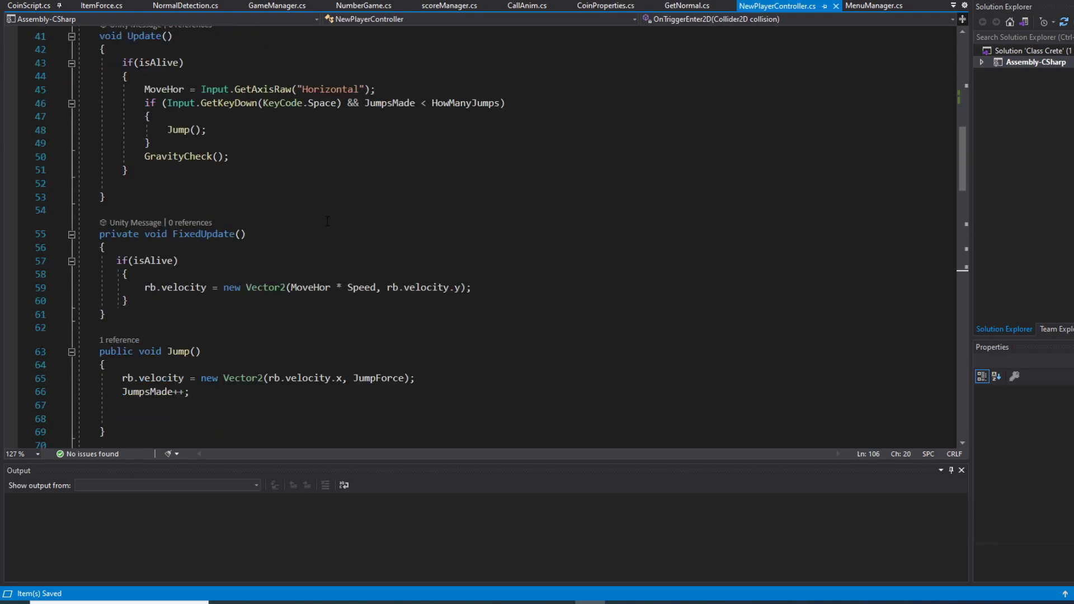
{"action": "scroll", "coordinate": [302, 240], "scroll_direction": "down", "scroll_amount": 11}
{"action": "scroll", "coordinate": [311, 224], "scroll_direction": "down", "scroll_amount": 3}
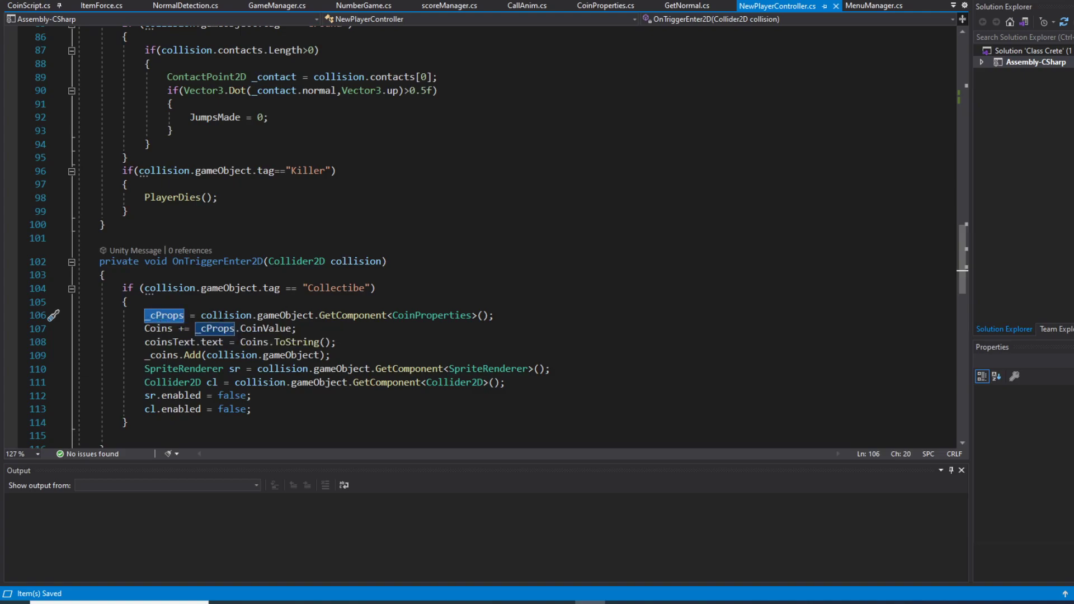
{"action": "double_click", "coordinate": [435, 315]}
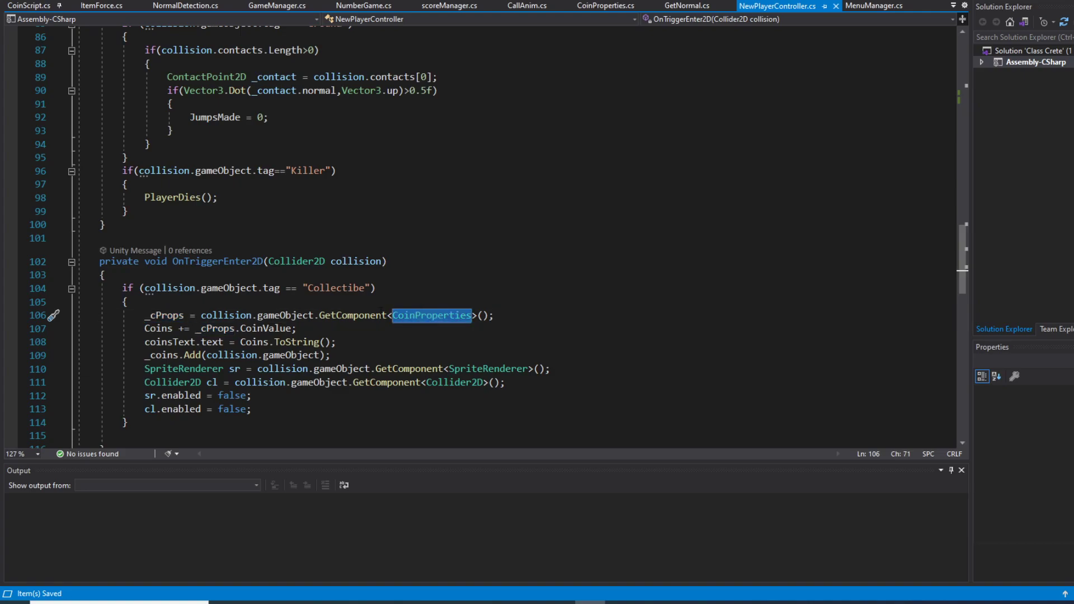
{"action": "double_click", "coordinate": [160, 329]}
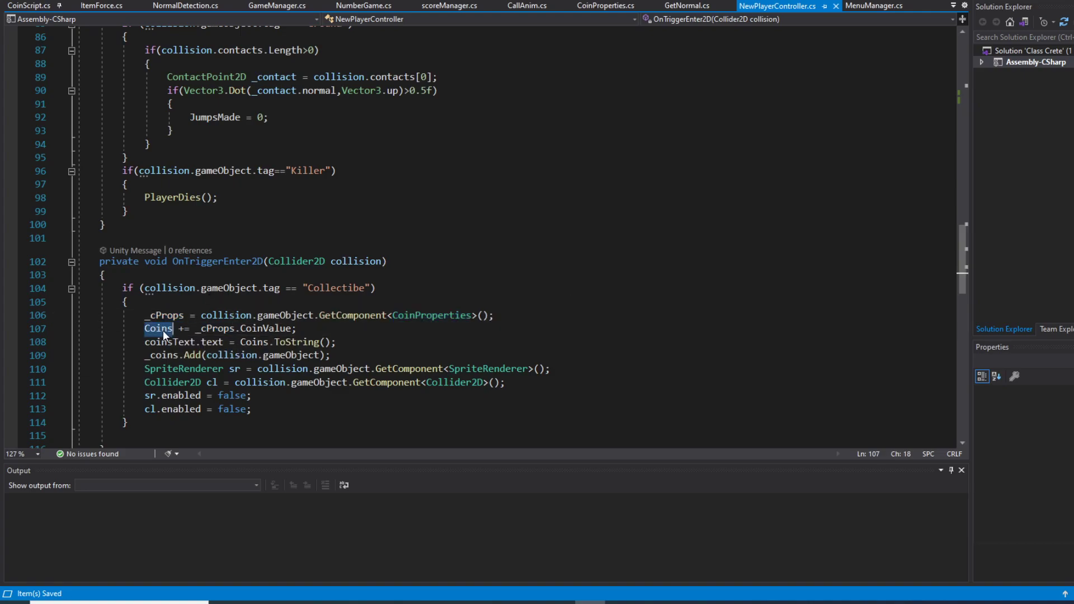
{"action": "scroll", "coordinate": [293, 255], "scroll_direction": "up", "scroll_amount": 6}
{"action": "scroll", "coordinate": [293, 255], "scroll_direction": "up", "scroll_amount": 10}
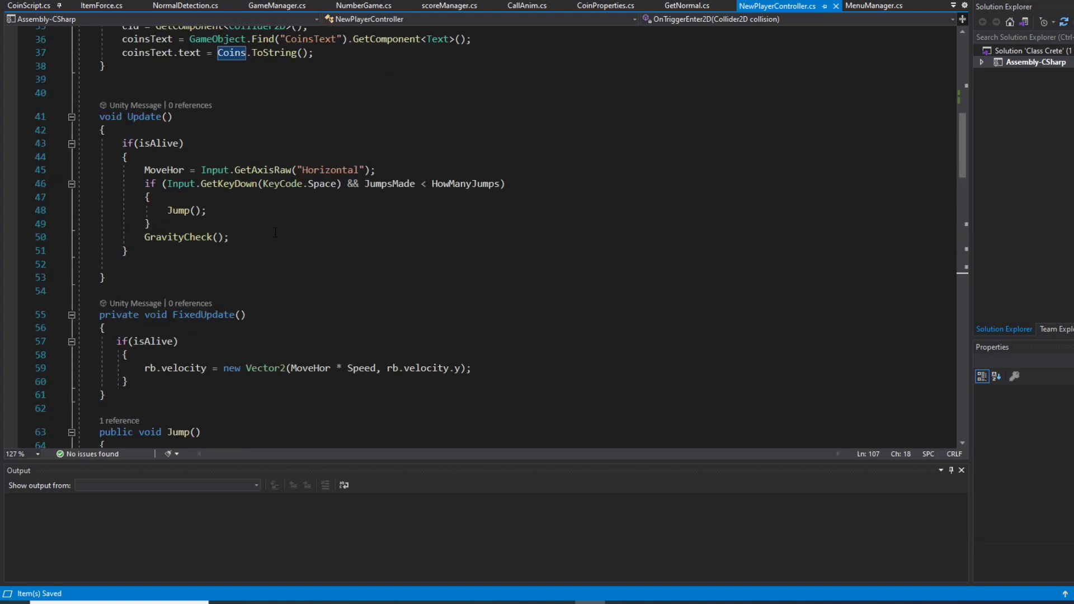
{"action": "scroll", "coordinate": [293, 255], "scroll_direction": "up", "scroll_amount": 5}
{"action": "scroll", "coordinate": [293, 255], "scroll_direction": "up", "scroll_amount": 7}
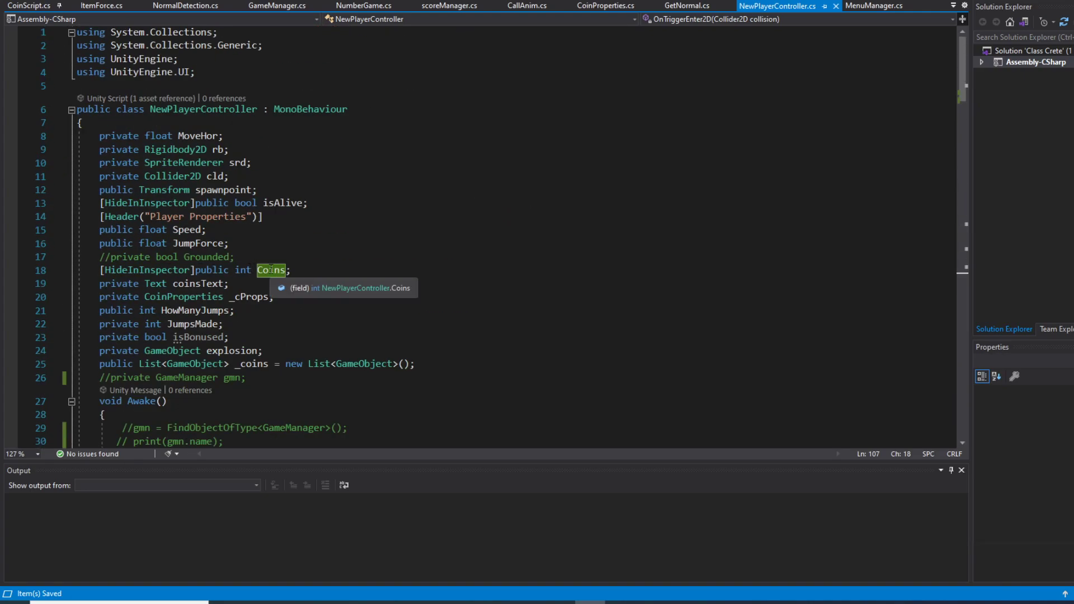
{"action": "scroll", "coordinate": [337, 279], "scroll_direction": "down", "scroll_amount": 7}
{"action": "scroll", "coordinate": [337, 279], "scroll_direction": "down", "scroll_amount": 7}
{"action": "scroll", "coordinate": [337, 279], "scroll_direction": "down", "scroll_amount": 11}
{"action": "scroll", "coordinate": [337, 279], "scroll_direction": "down", "scroll_amount": 7}
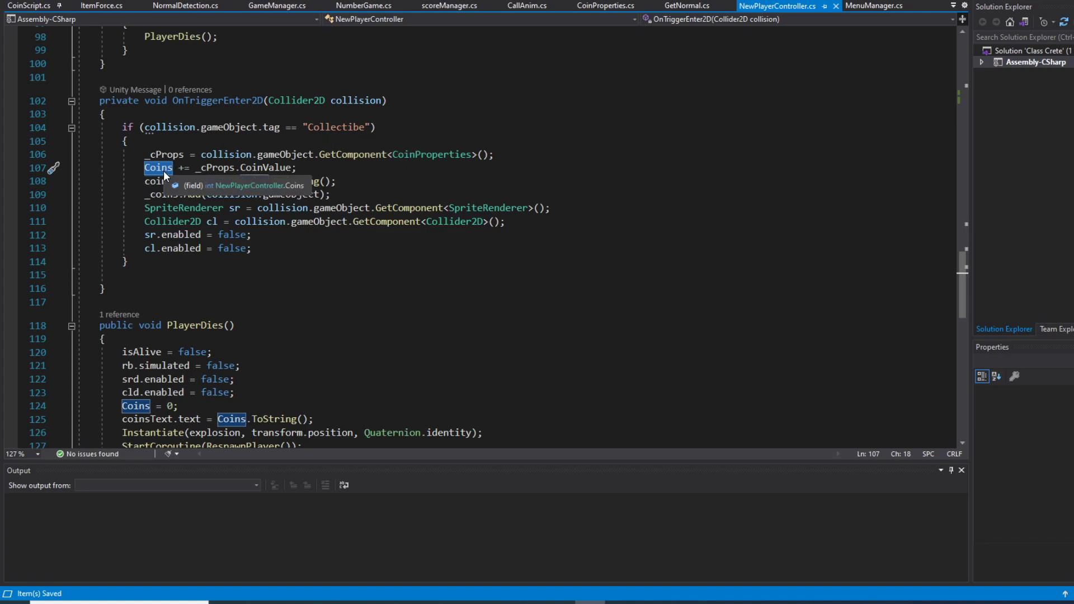
{"action": "left_click", "coordinate": [211, 167]}
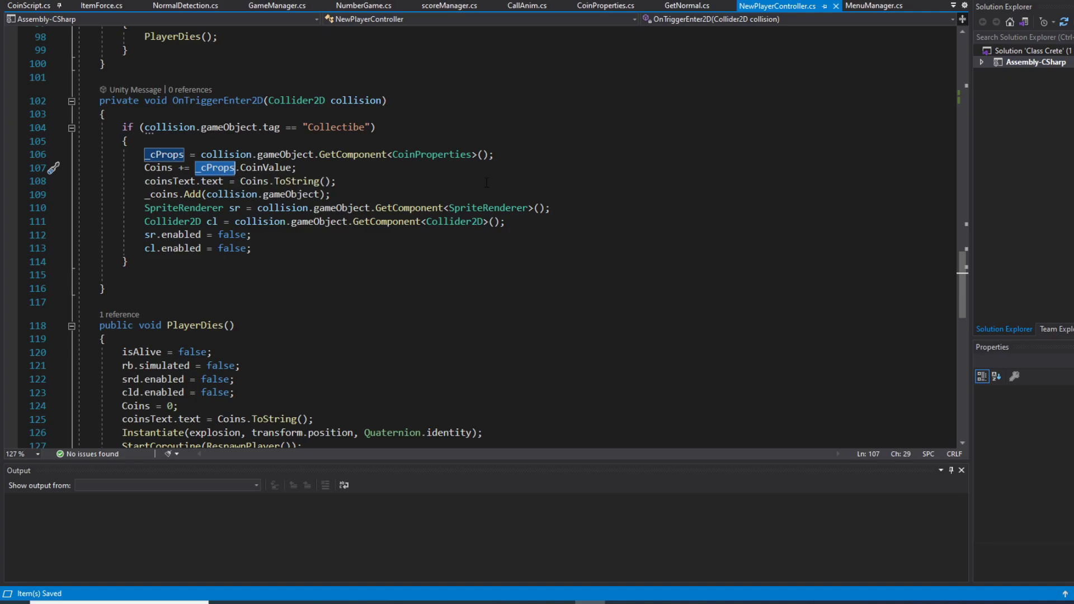
{"action": "key", "text": "alt+Tab"}
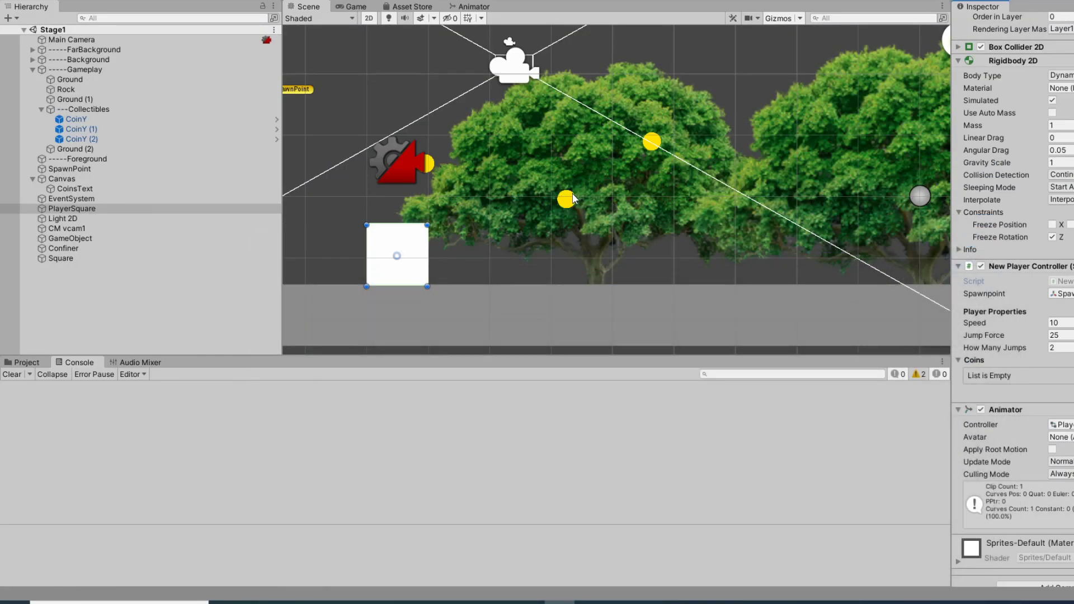
{"action": "left_click", "coordinate": [566, 199]}
{"action": "left_click", "coordinate": [567, 199]}
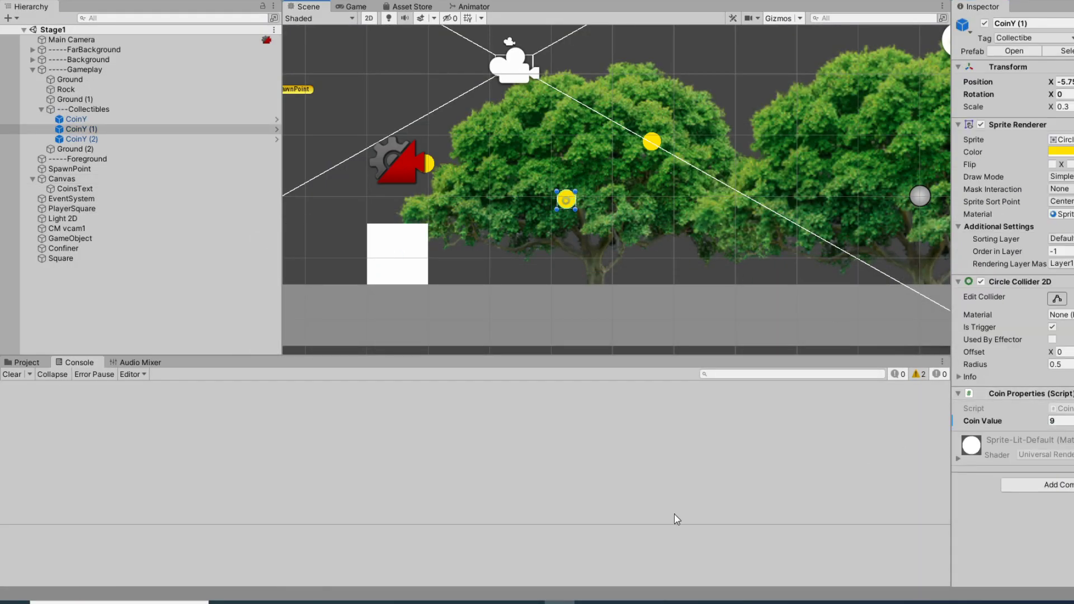
{"action": "key", "text": "alt+Tab"}
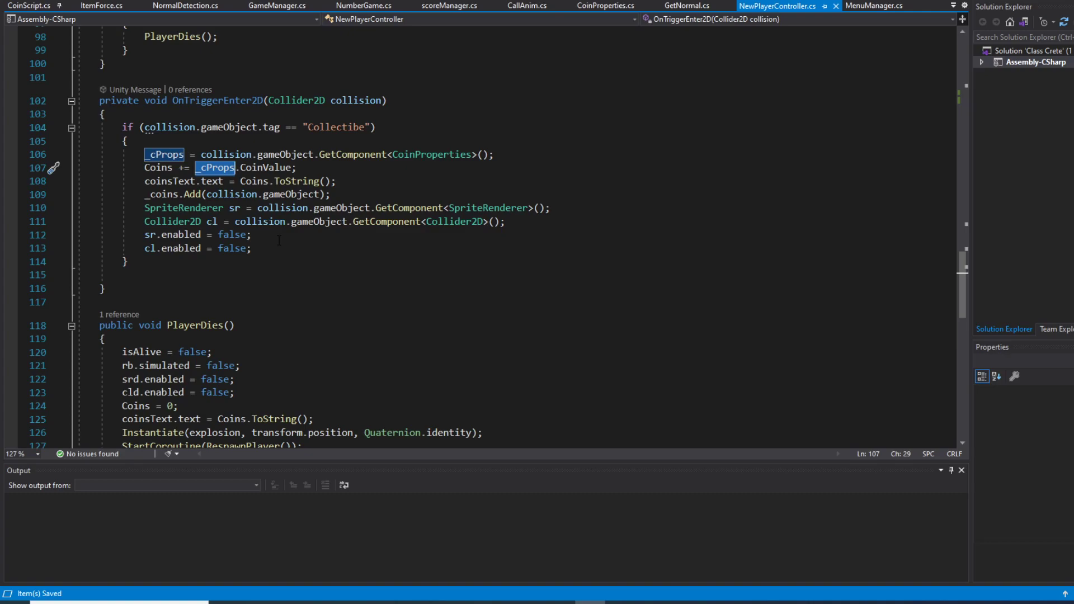
{"action": "key", "text": "alt+Tab"}
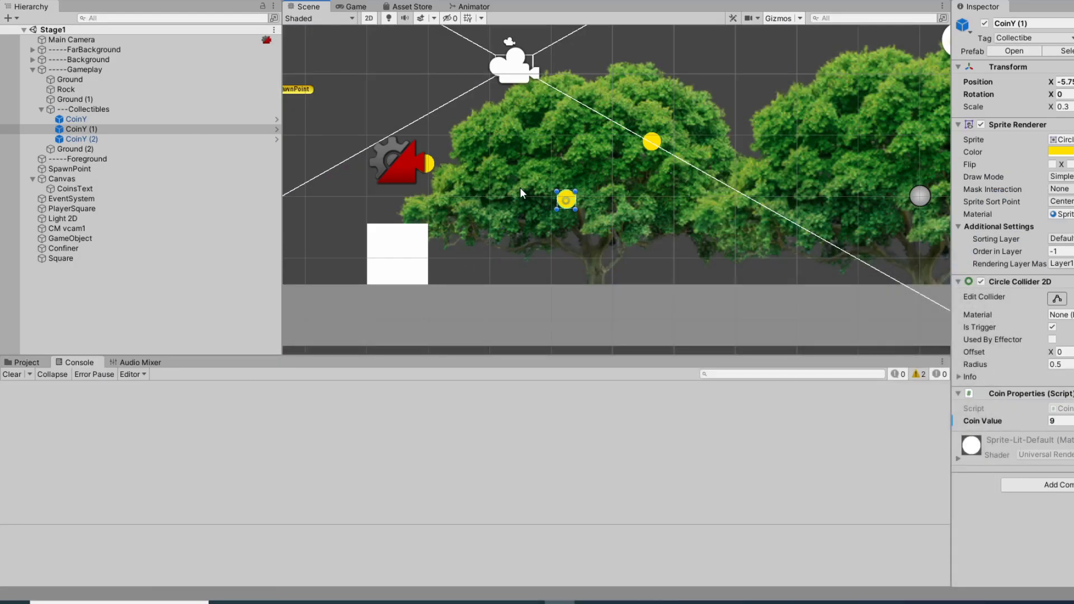
{"action": "left_click", "coordinate": [652, 142]}
{"action": "left_click", "coordinate": [653, 142]}
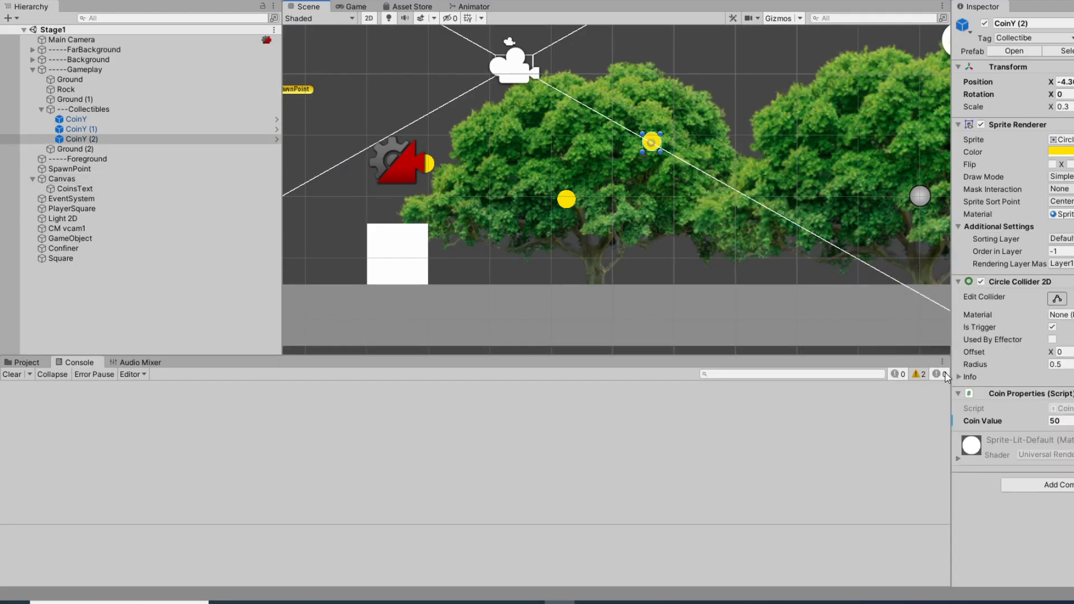
{"action": "key", "text": "alt+Tab"}
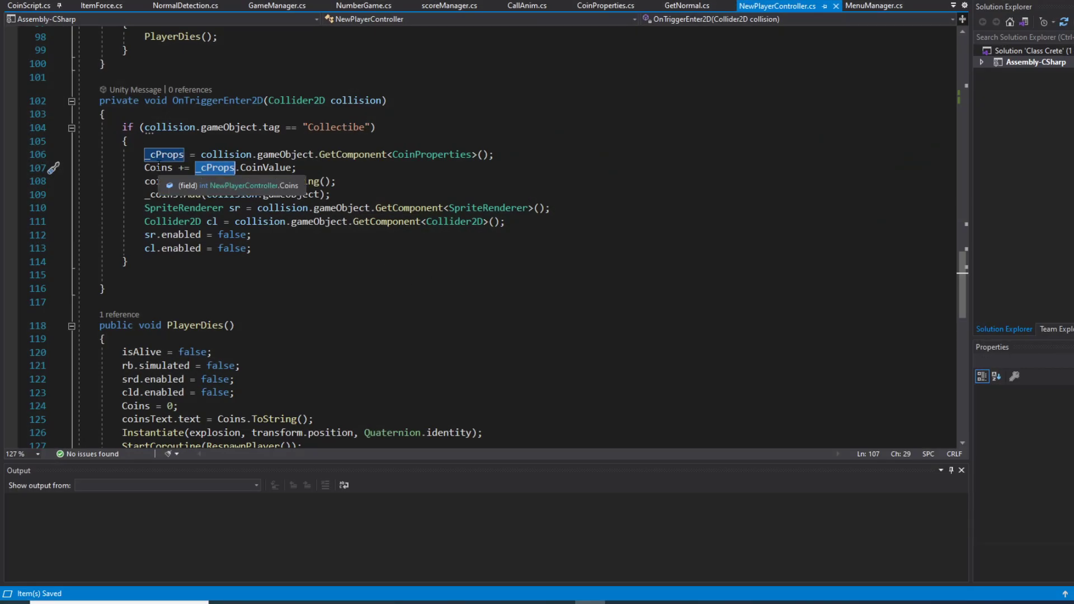
Pick out Coins on line 107, _coins on line 109, and the SpriteRenderer/Collider2D lookup lines
{"action": "double_click", "coordinate": [161, 170]}
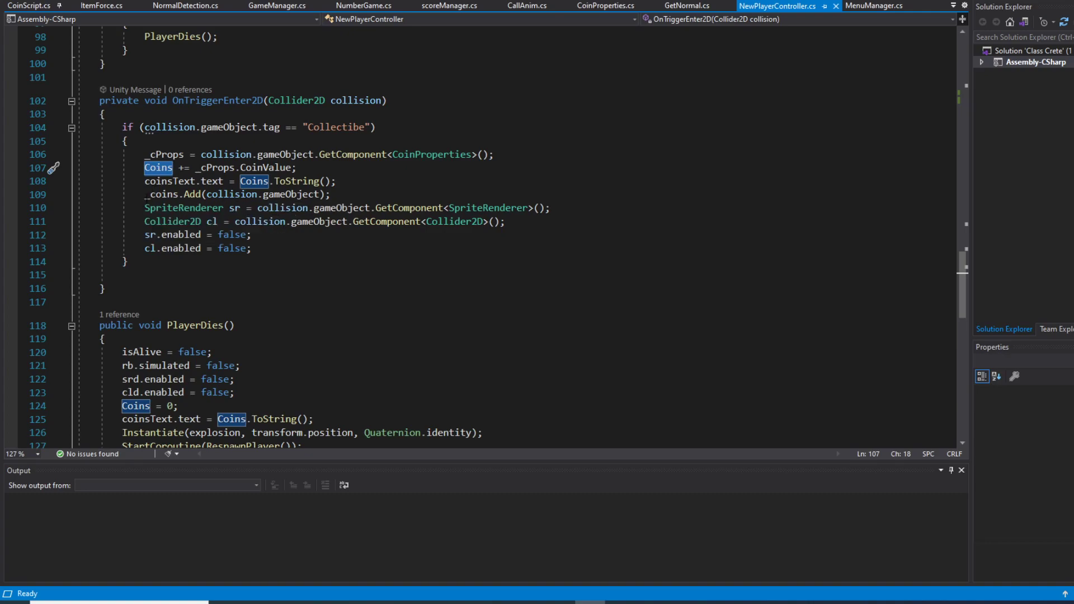
{"action": "double_click", "coordinate": [147, 195]}
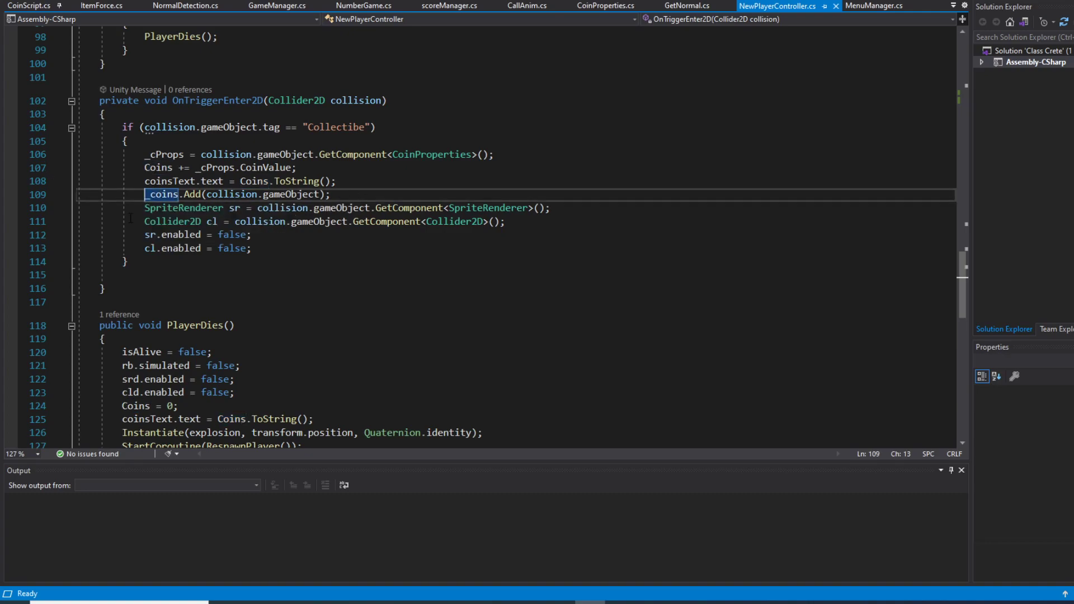
{"action": "left_click_drag", "start_coordinate": [145, 208], "coordinate": [213, 222]}
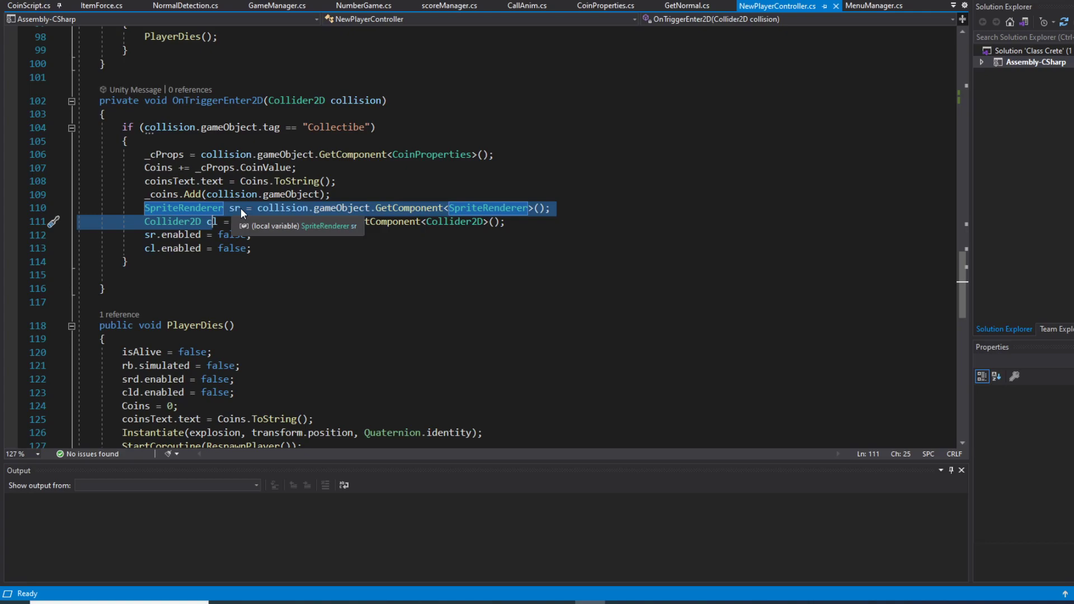
Inspect the sr and cl variables and their GetComponent lookups, then return to Unity
{"action": "left_click", "coordinate": [219, 222]}
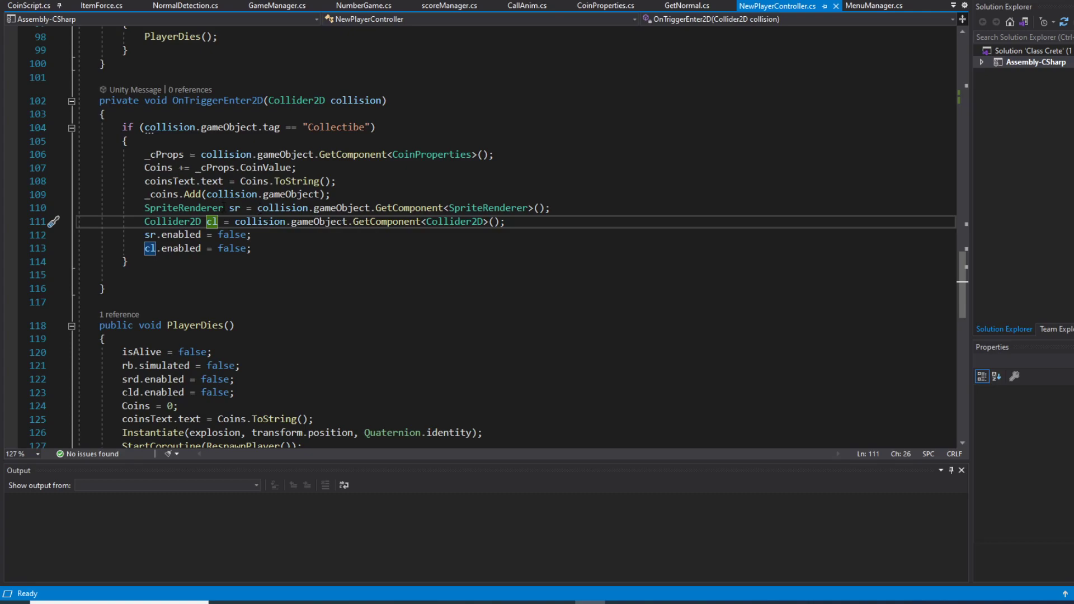
{"action": "left_click", "coordinate": [229, 208]}
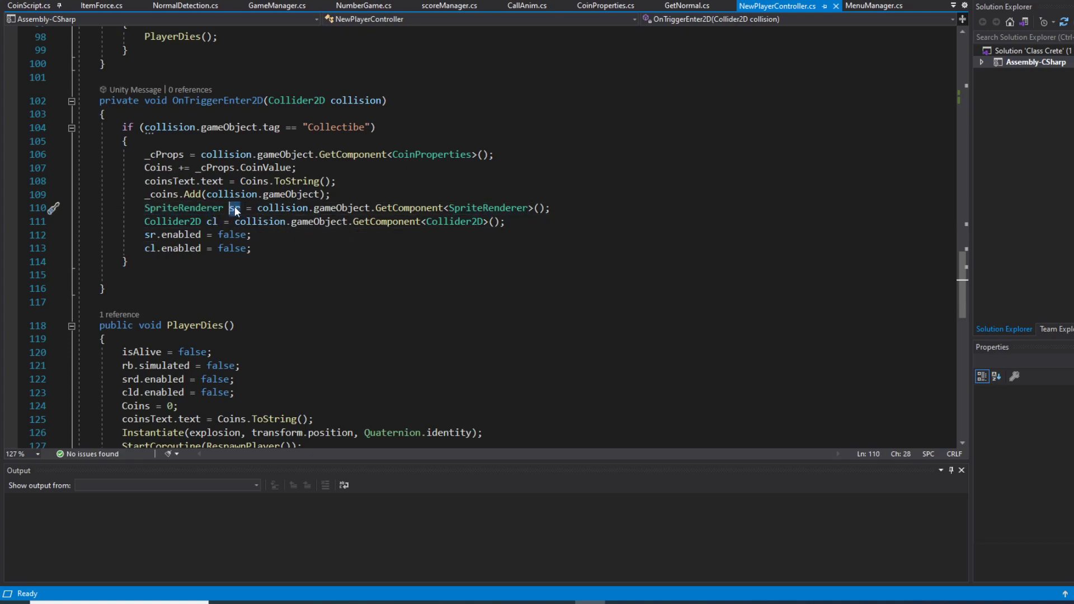
{"action": "triple_click", "coordinate": [482, 208]}
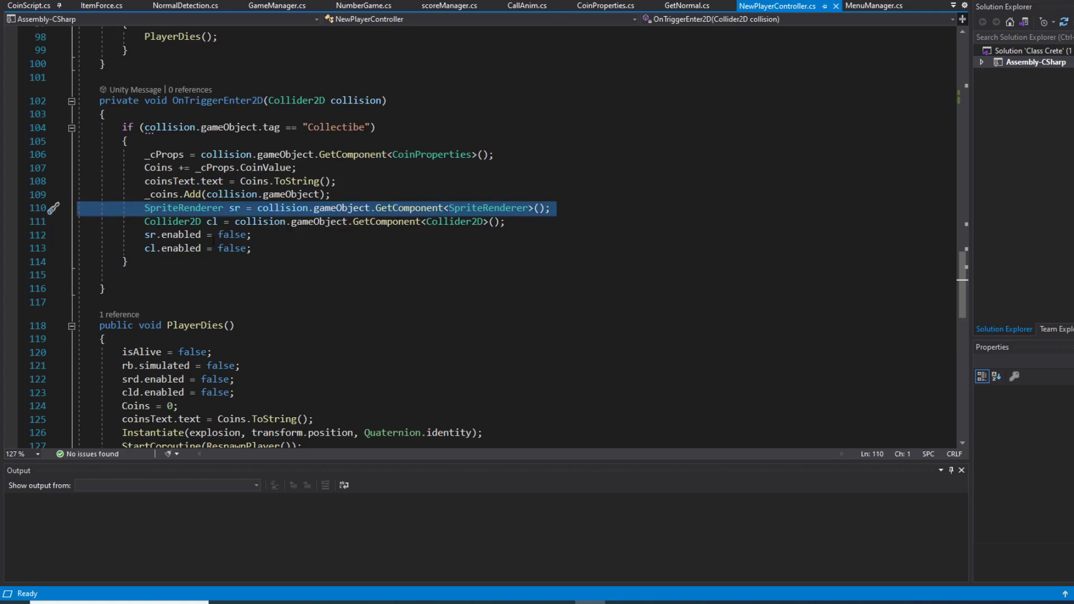
{"action": "left_click", "coordinate": [192, 223]}
{"action": "left_click", "coordinate": [210, 223]}
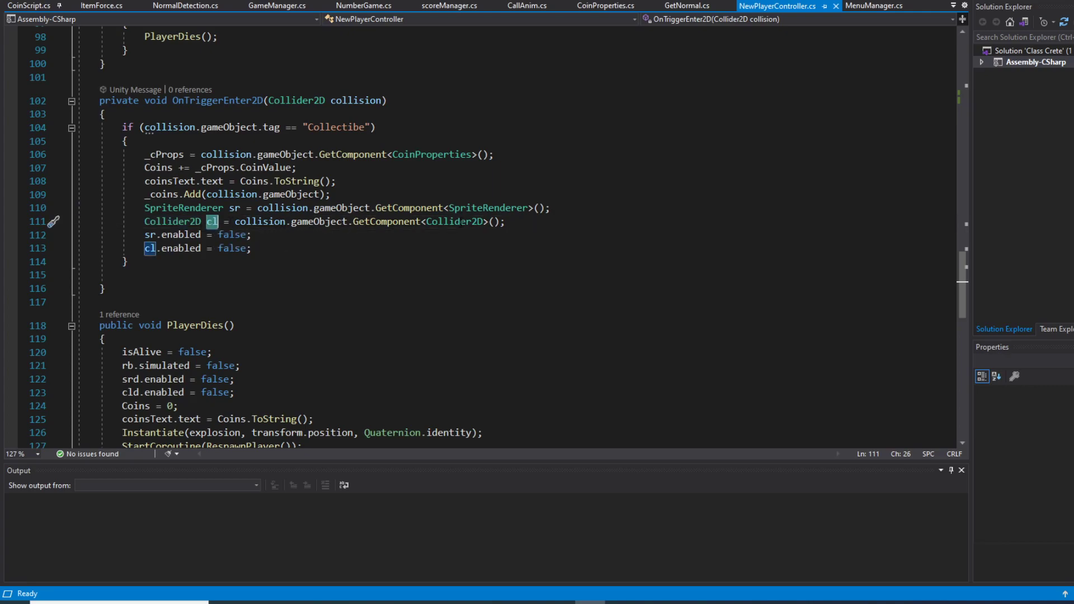
{"action": "double_click", "coordinate": [455, 222]}
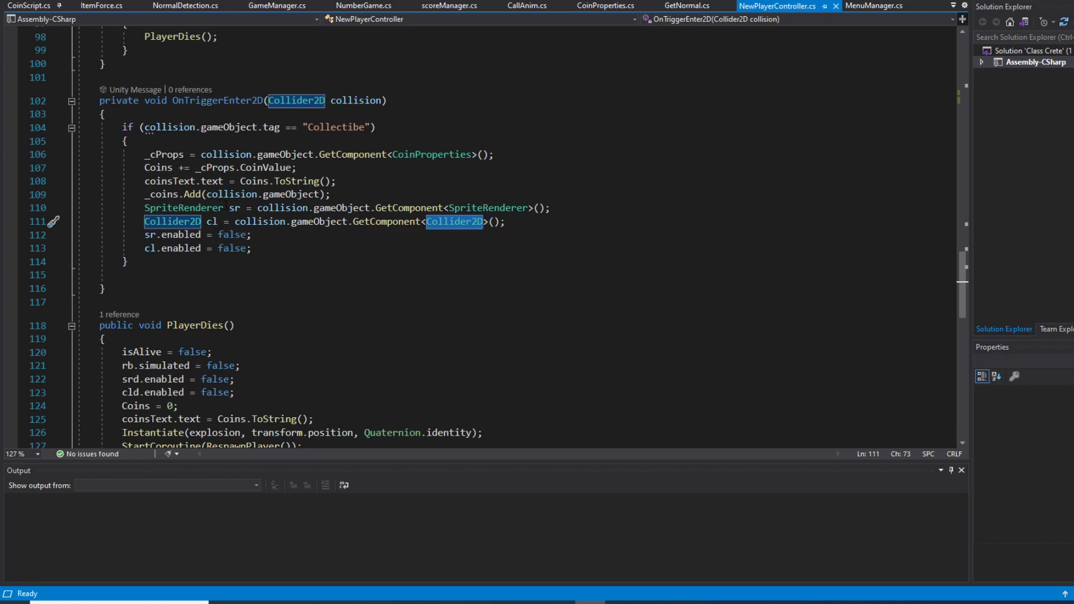
{"action": "left_click_drag", "start_coordinate": [229, 208], "coordinate": [226, 222]}
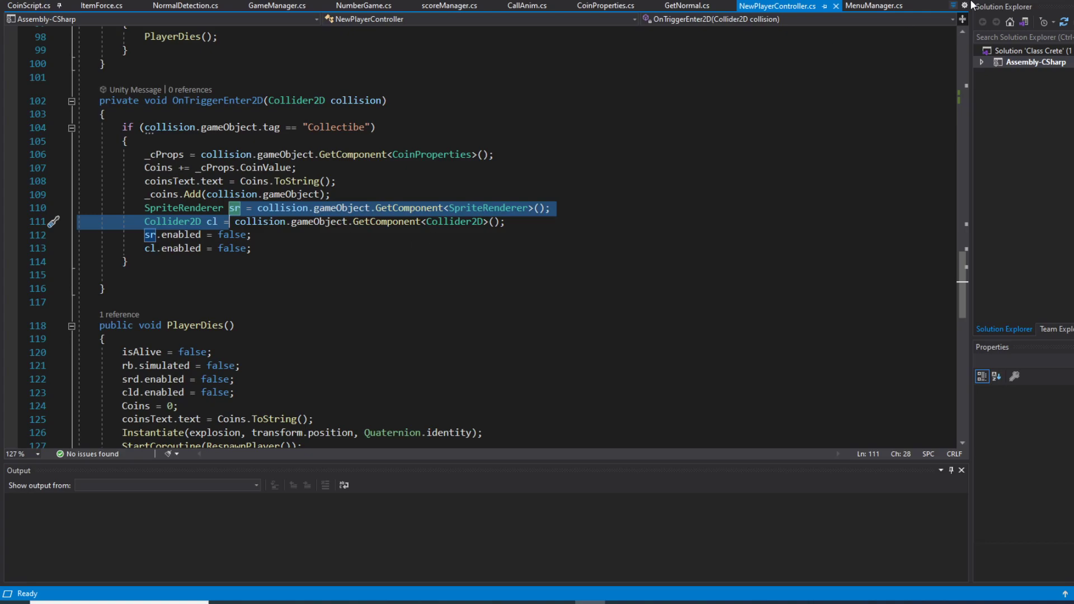
{"action": "key", "text": "alt+Tab"}
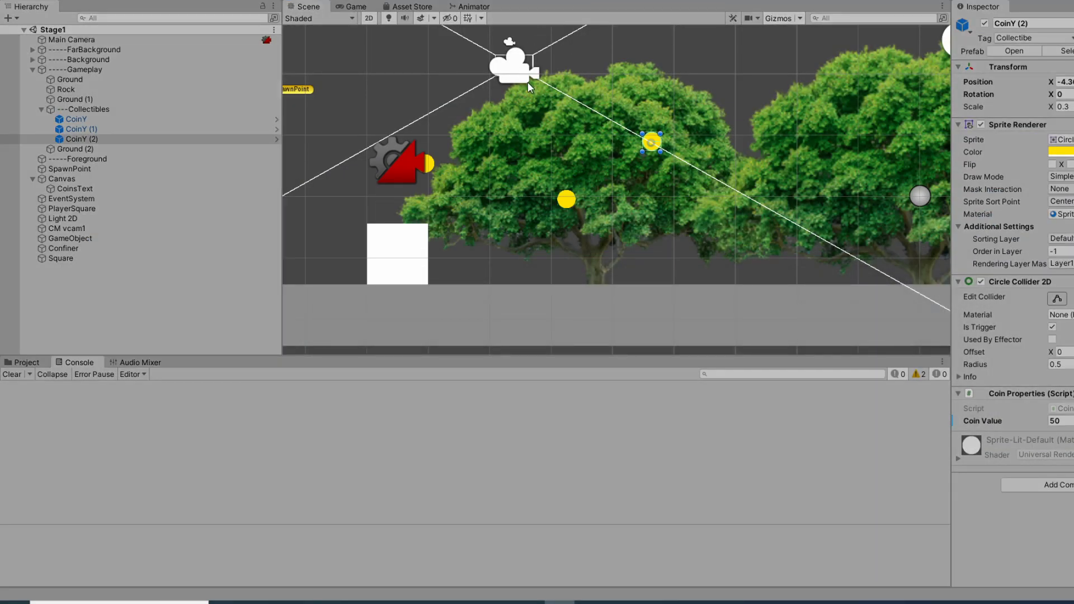
Play-test the level, jumping to collect all three coins until the counter reads 64, then stop
{"action": "key", "text": "ctrl+p"}
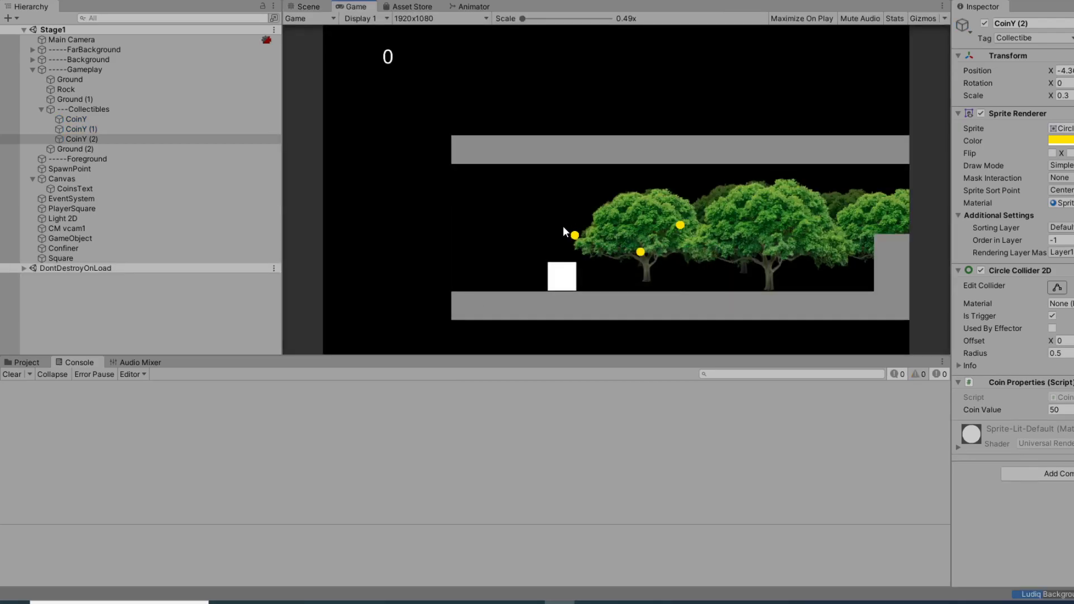
{"action": "key", "text": "Right"}
{"action": "key", "text": "Left"}
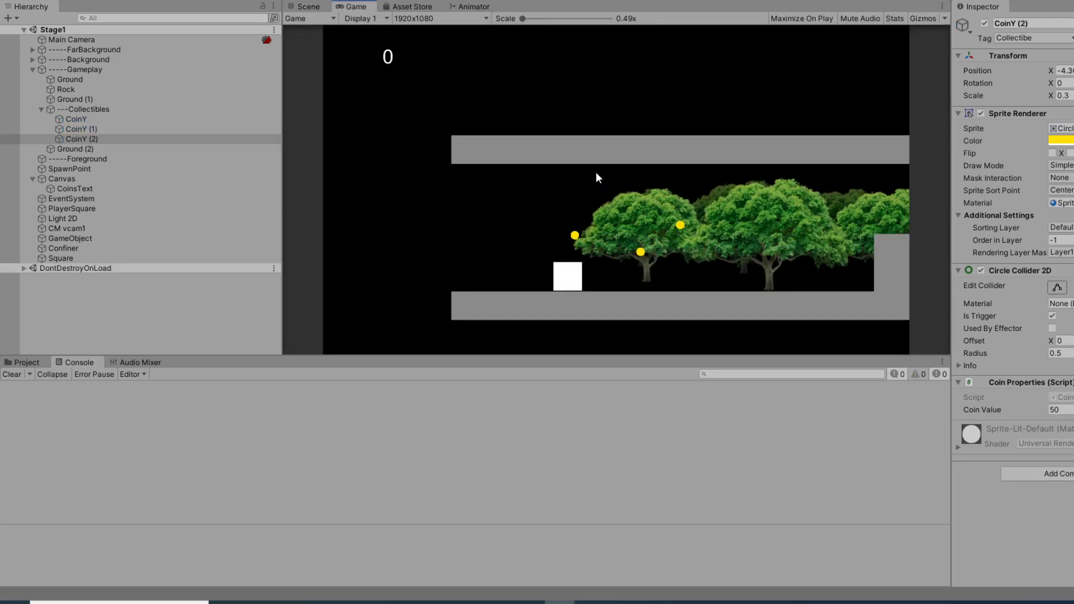
{"action": "key", "text": "space"}
{"action": "key", "text": "Right"}
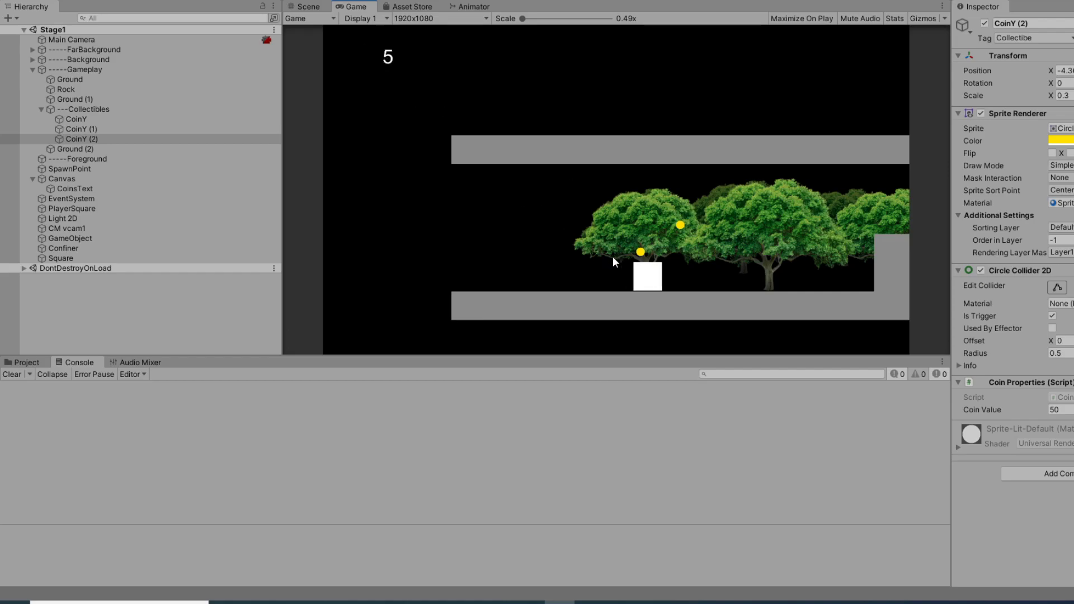
{"action": "key", "text": "space"}
{"action": "key", "text": "Right"}
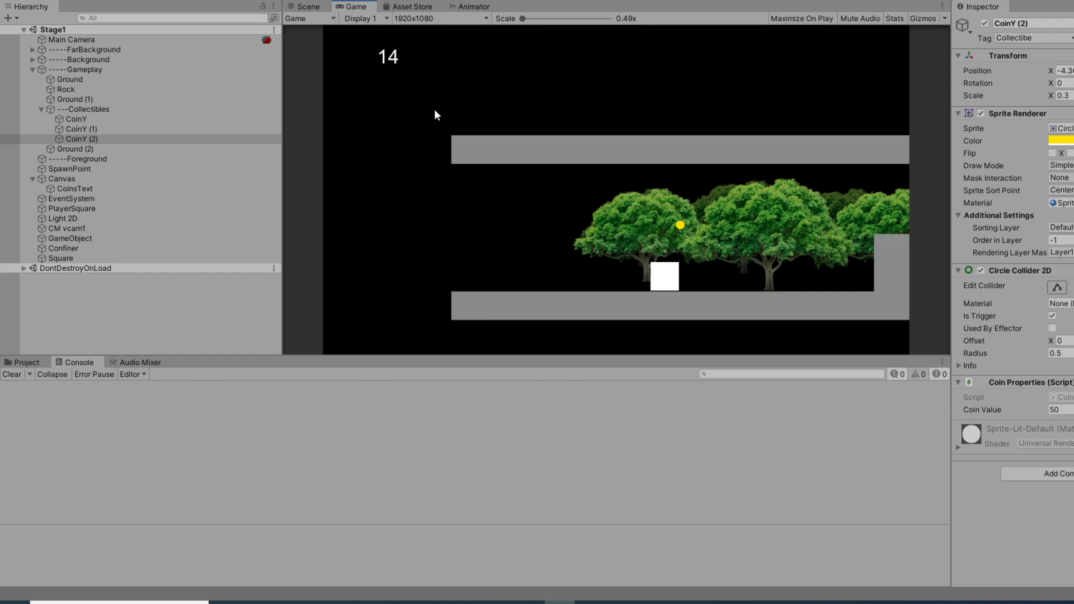
{"action": "key", "text": "space"}
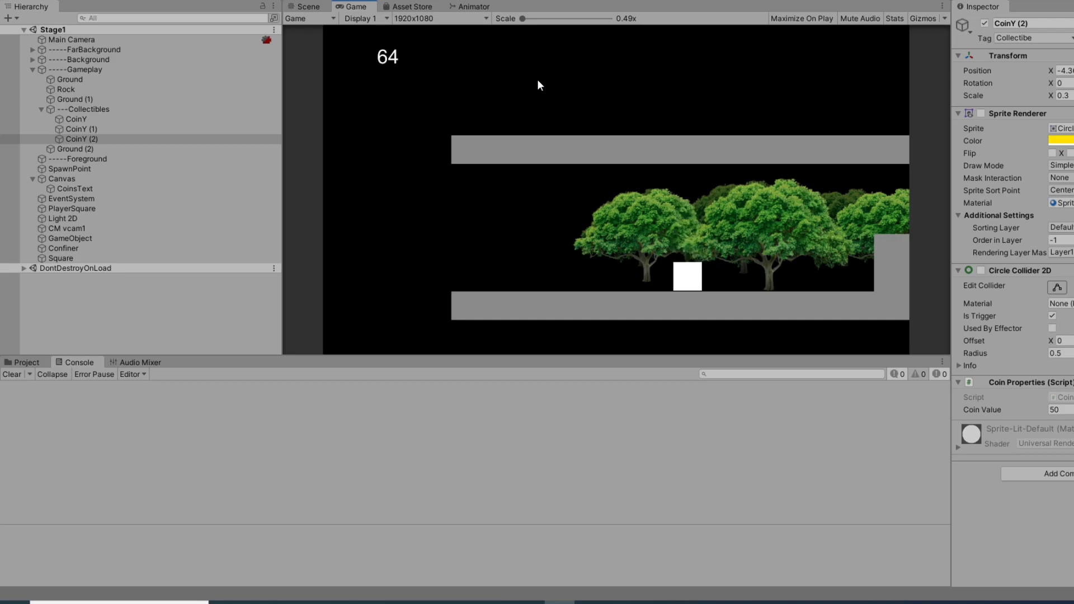
{"action": "left_click", "coordinate": [572, 0]}
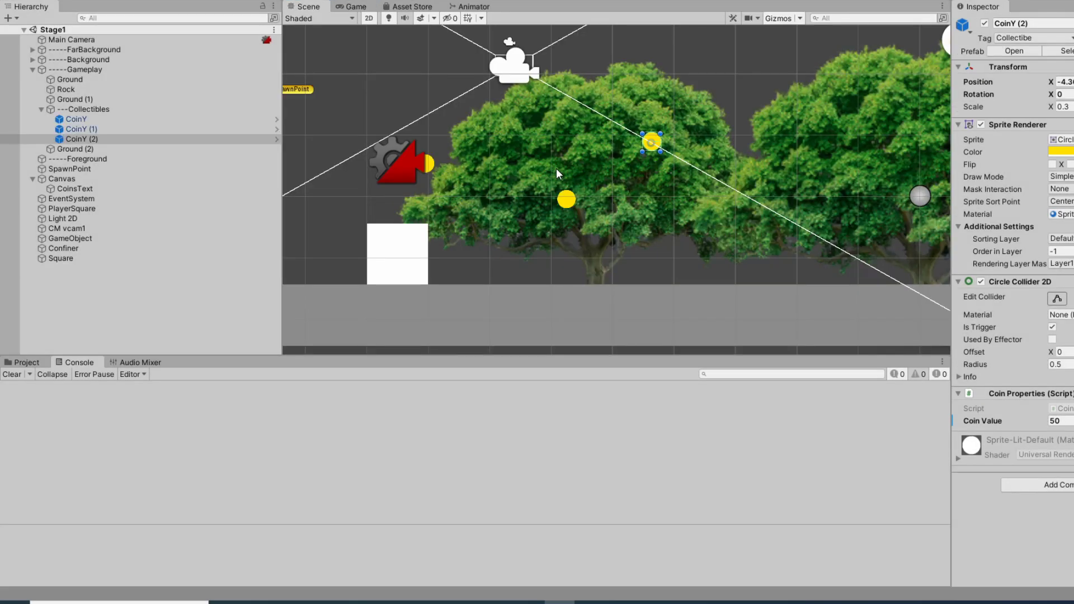